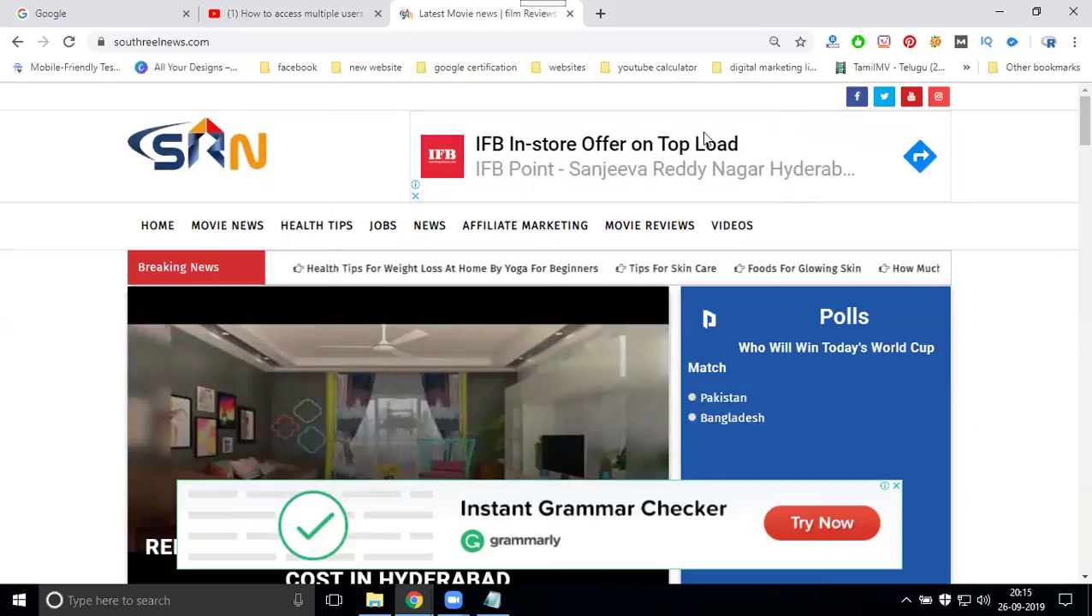
- Open google.com/webmasters in a new browser tab and sign in to Search Console
left_click(598, 13)
type("google.com/we")
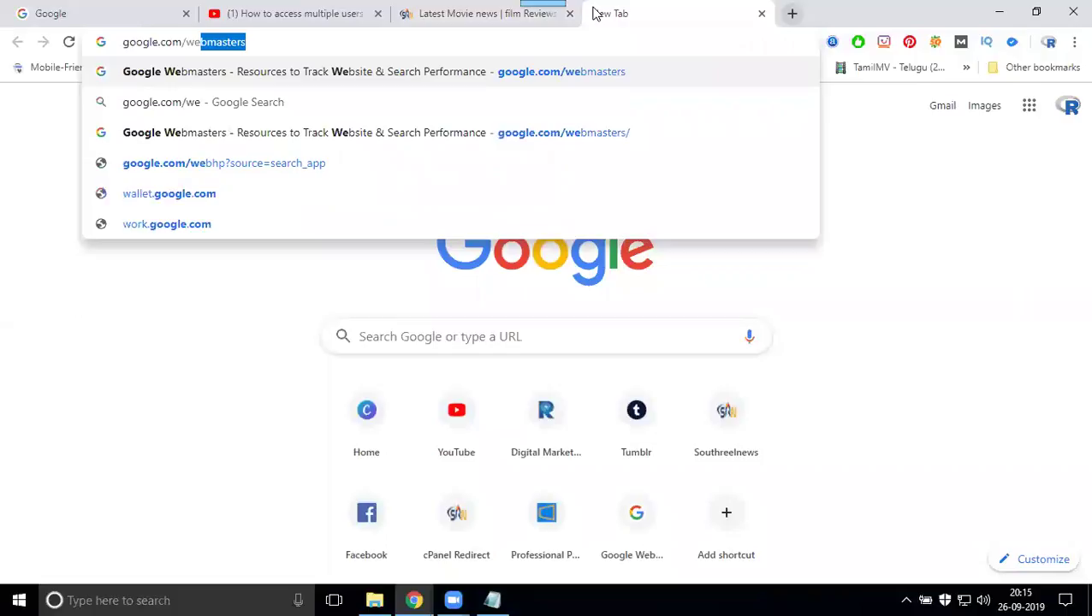
key("Return")
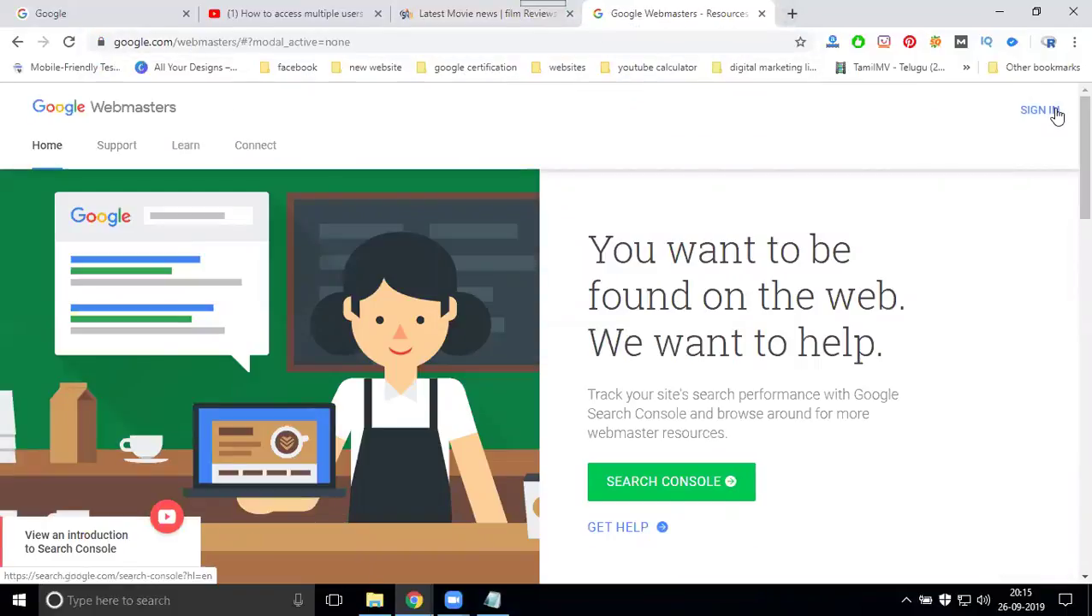
left_click(1058, 116)
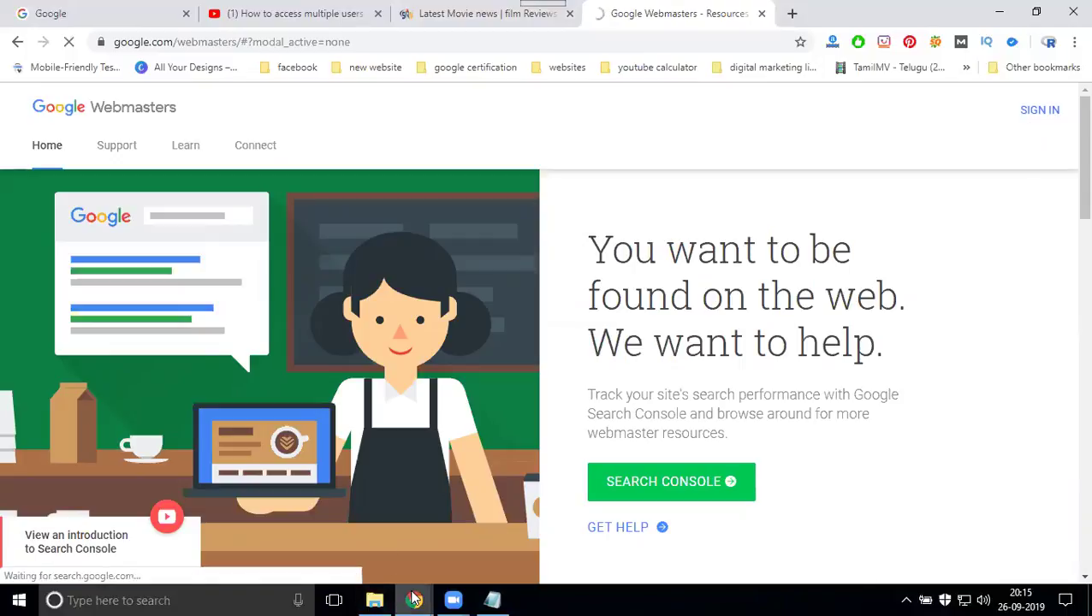
- In the incognito window, close the swimming pool tab and copy the signed-in Google account's email address
mouse_move(441, 587)
left_click(500, 548)
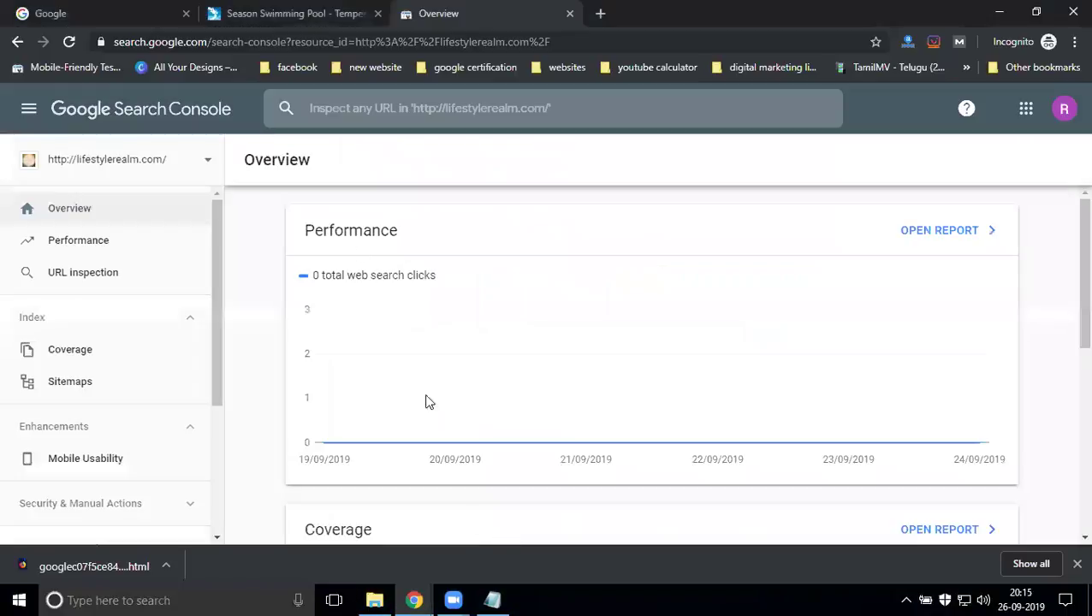
left_click(127, 10)
left_click(377, 14)
left_click(1054, 111)
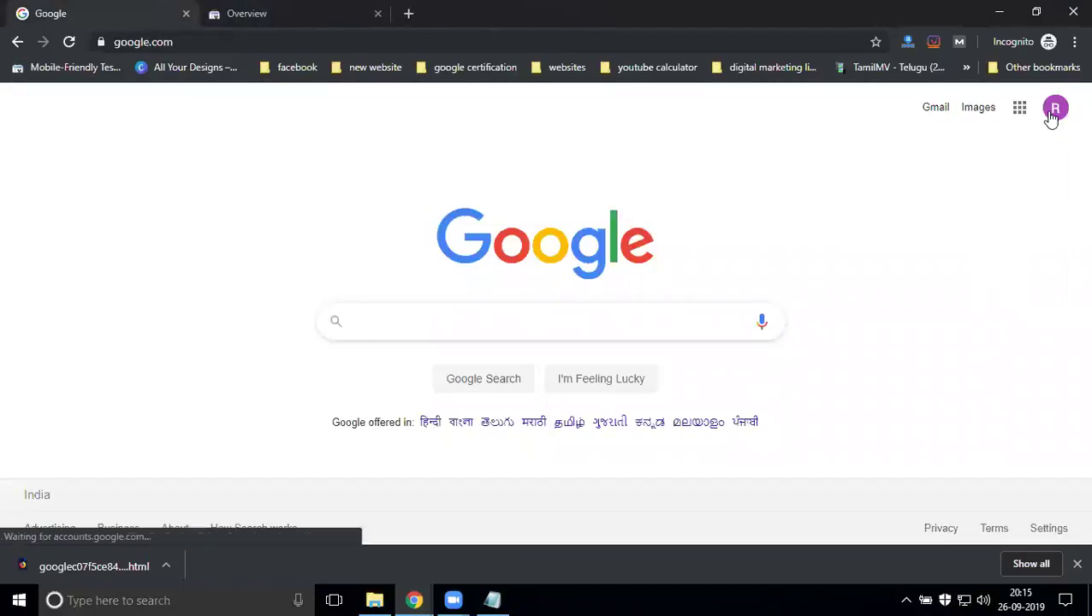
triple_click(971, 165)
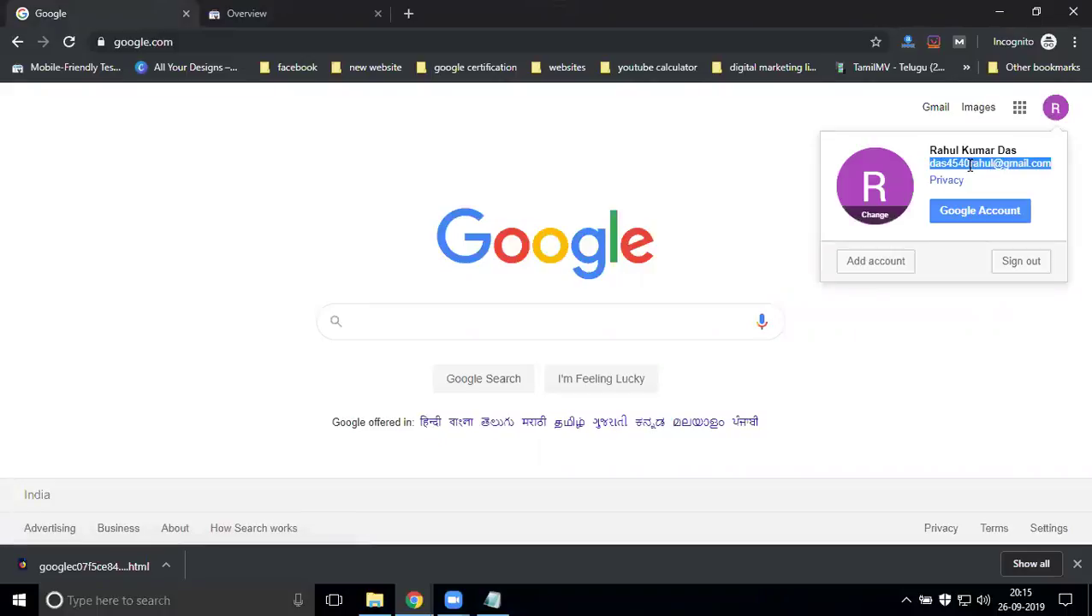
right_click(970, 171)
left_click(826, 175)
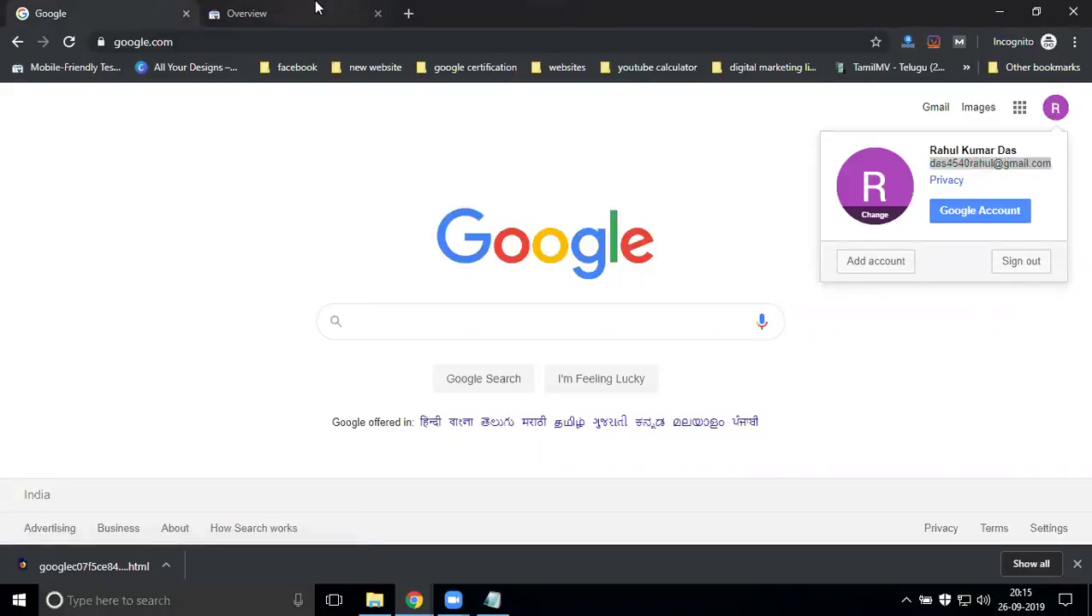
- View the incognito account's Search Console property list, then put that window away
left_click(314, 10)
left_click(196, 162)
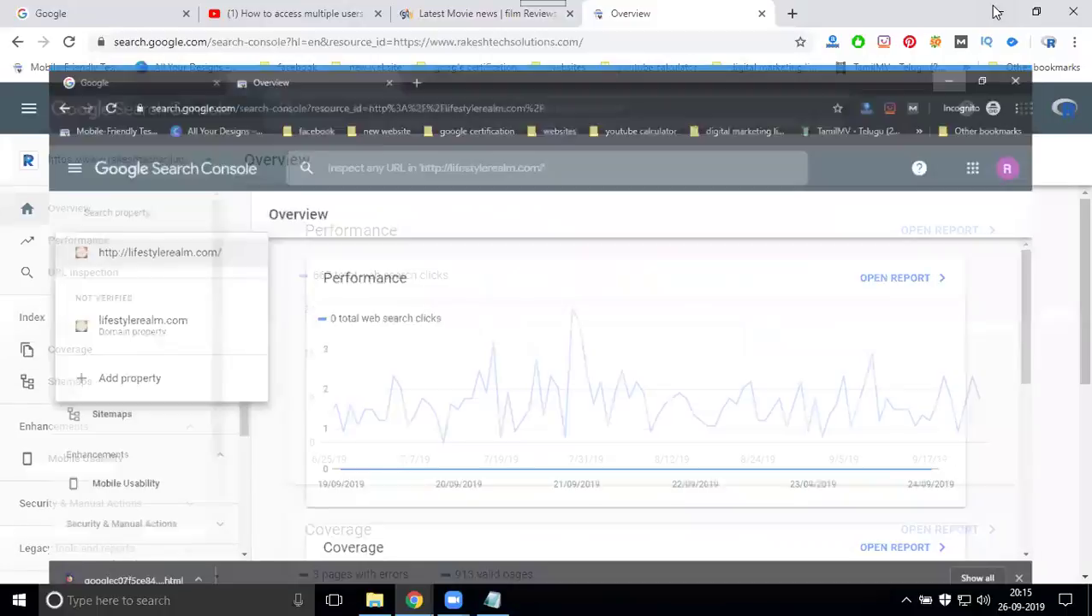
left_click(999, 12)
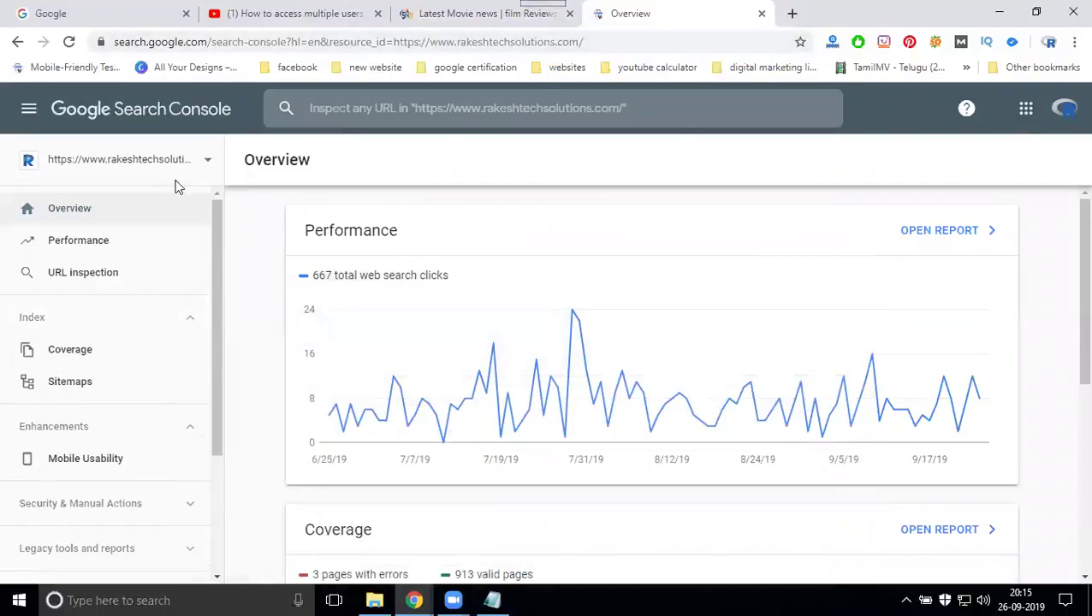
left_click(161, 166)
type("sou")
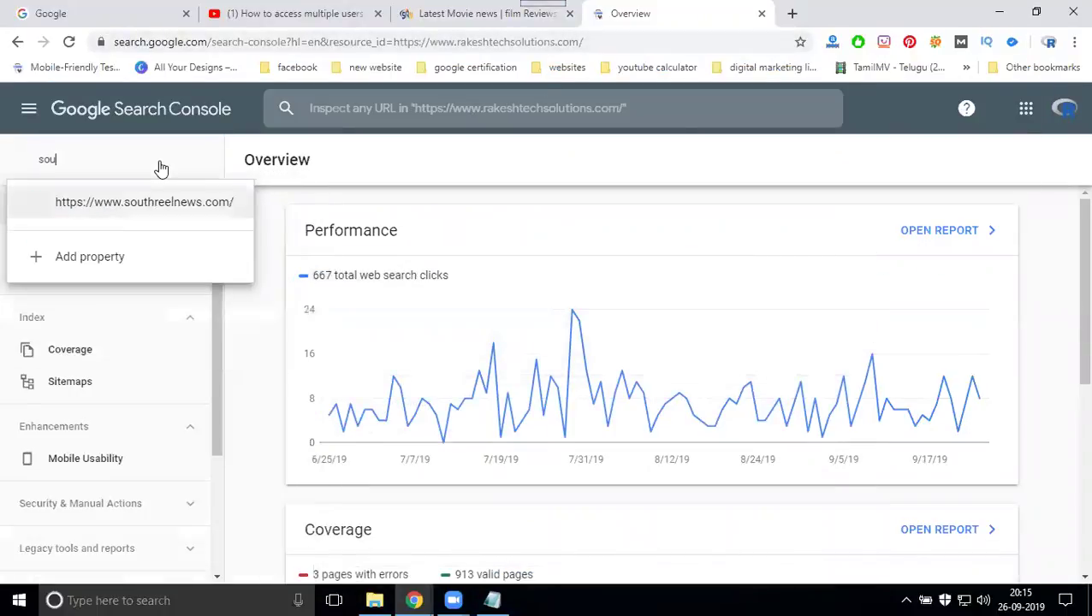
left_click(154, 202)
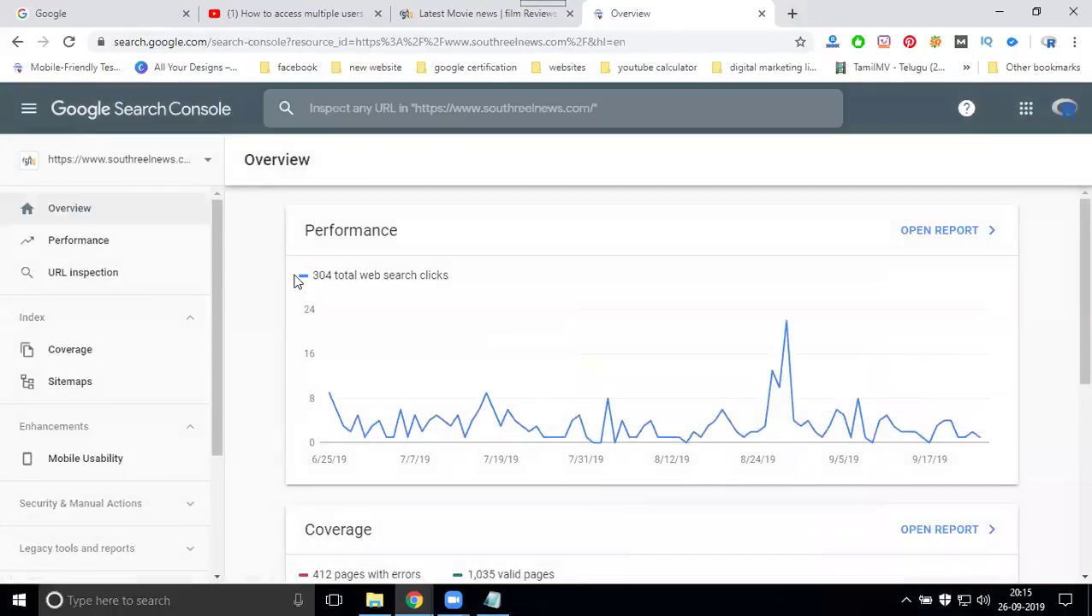
- Open the users and permissions settings of the southreelnews.com property
scroll(139, 280, "down", 3)
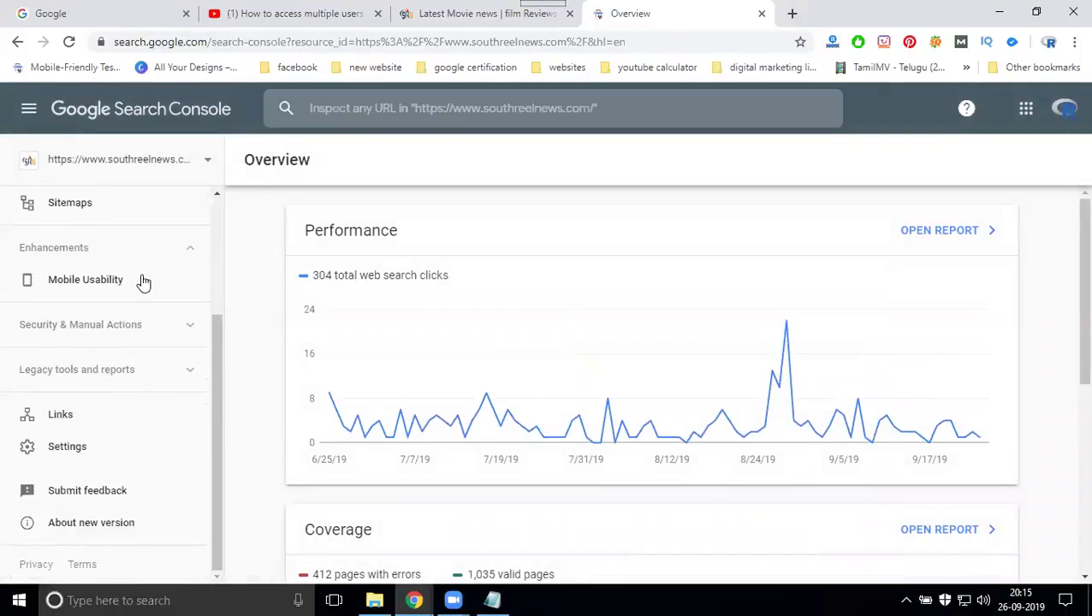
left_click(86, 452)
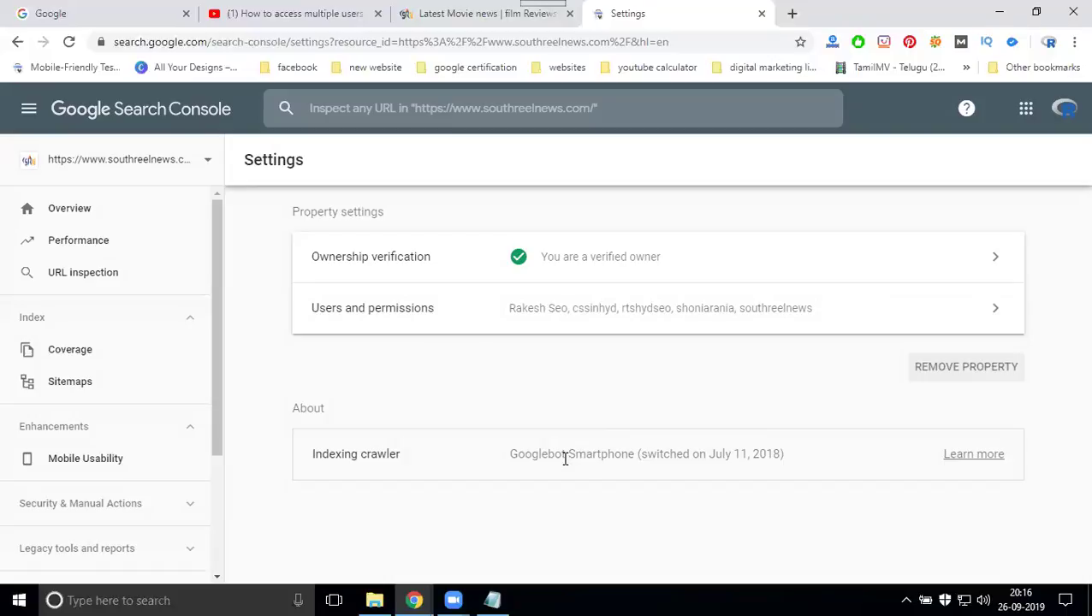
left_click(697, 307)
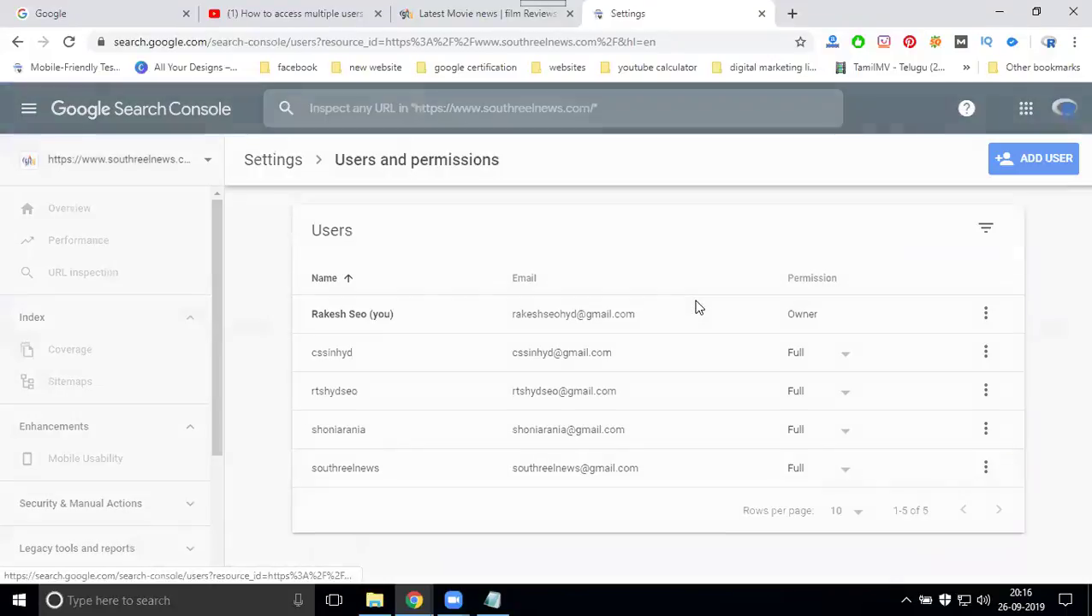
- Add a user to the property with the copied email address and Full permission
left_click(1023, 163)
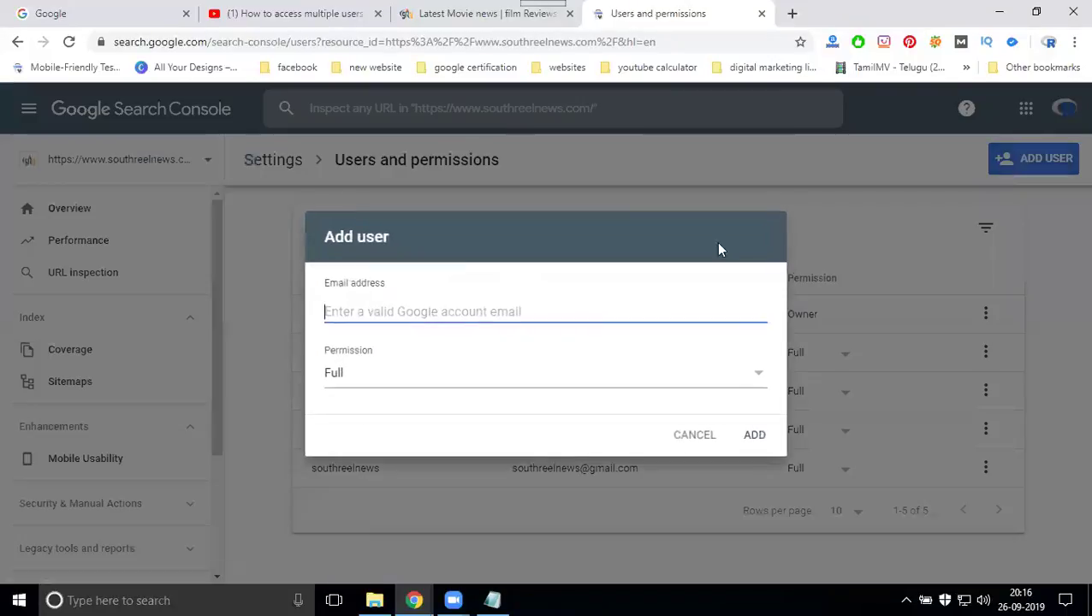
key("ctrl+v")
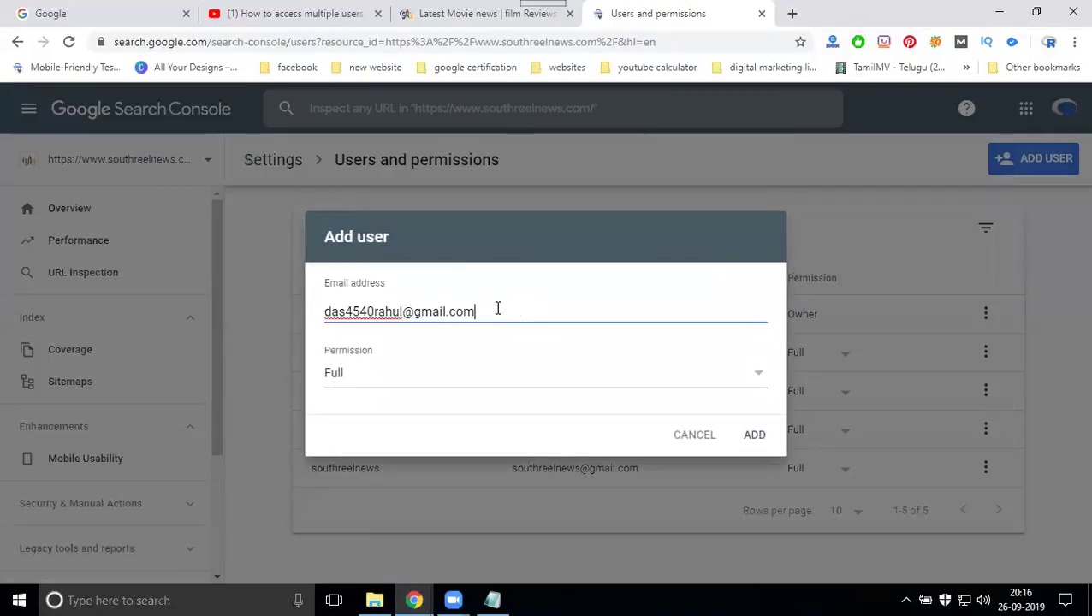
left_click(360, 381)
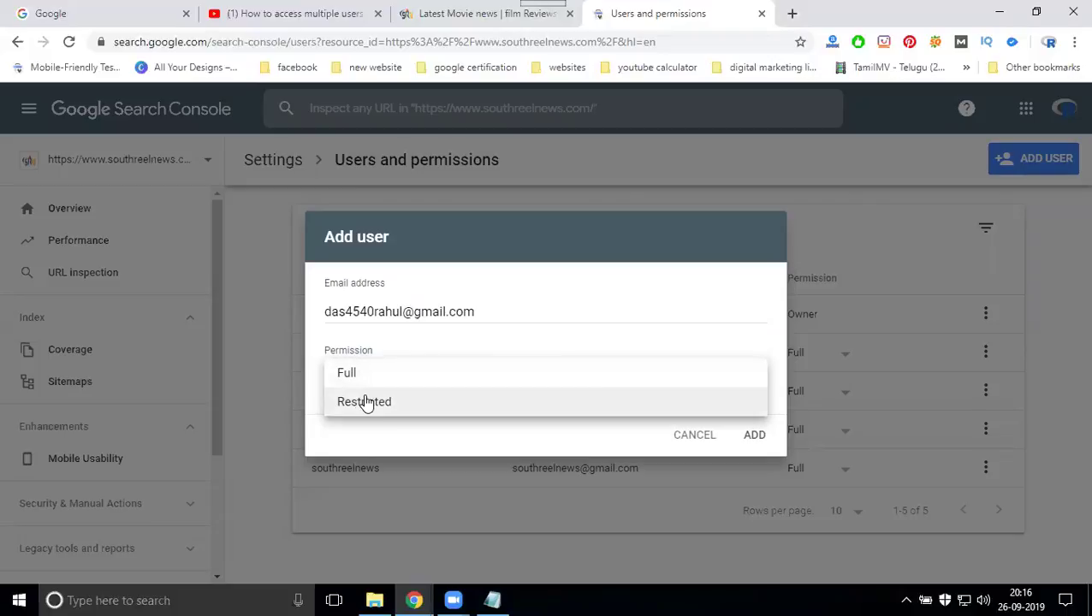
left_click(365, 373)
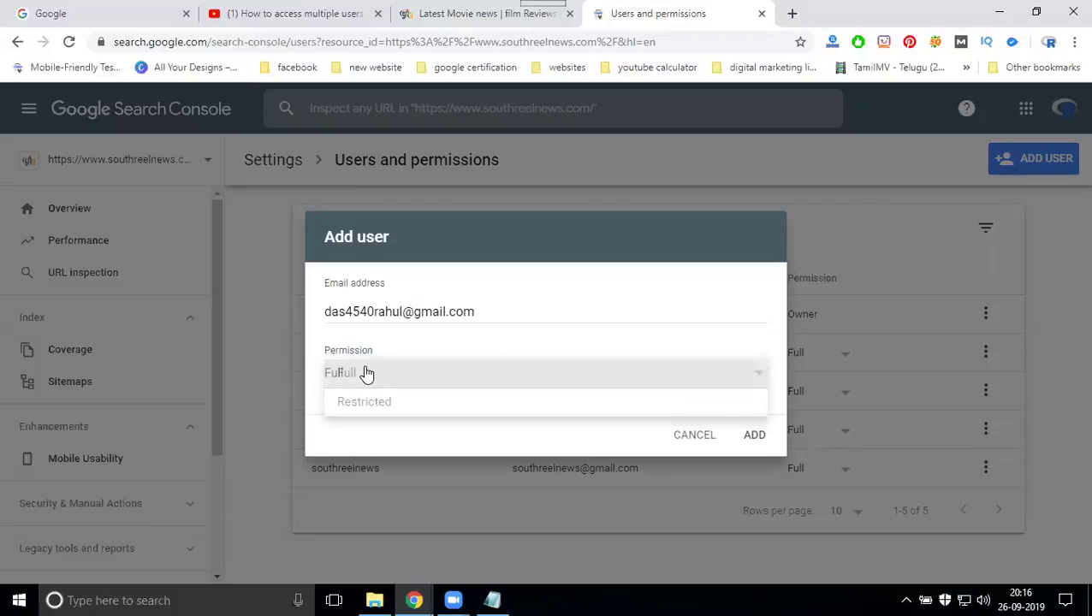
left_click(751, 437)
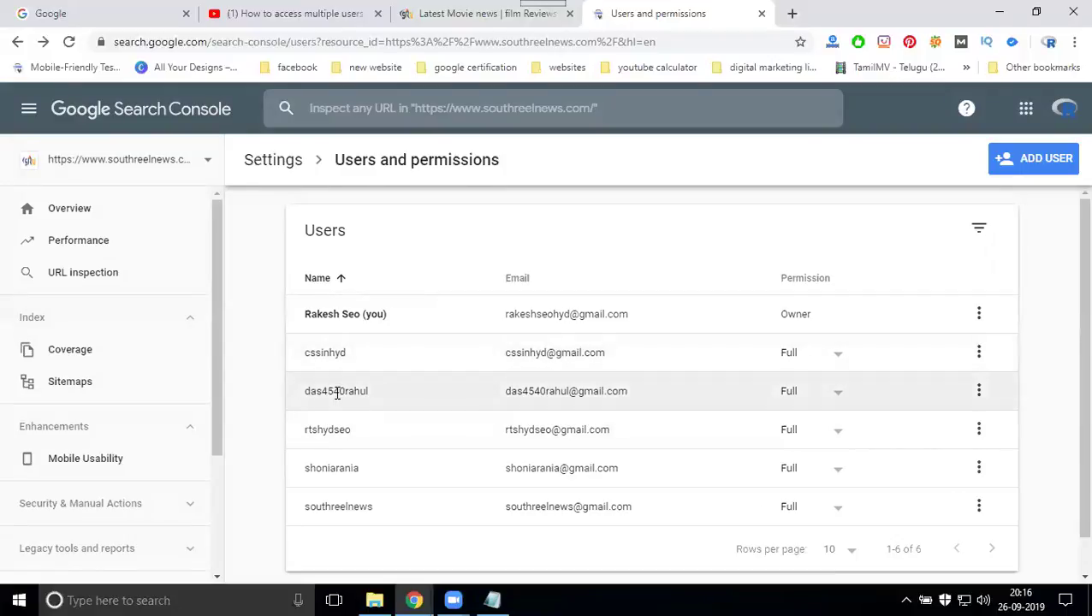
mouse_move(413, 600)
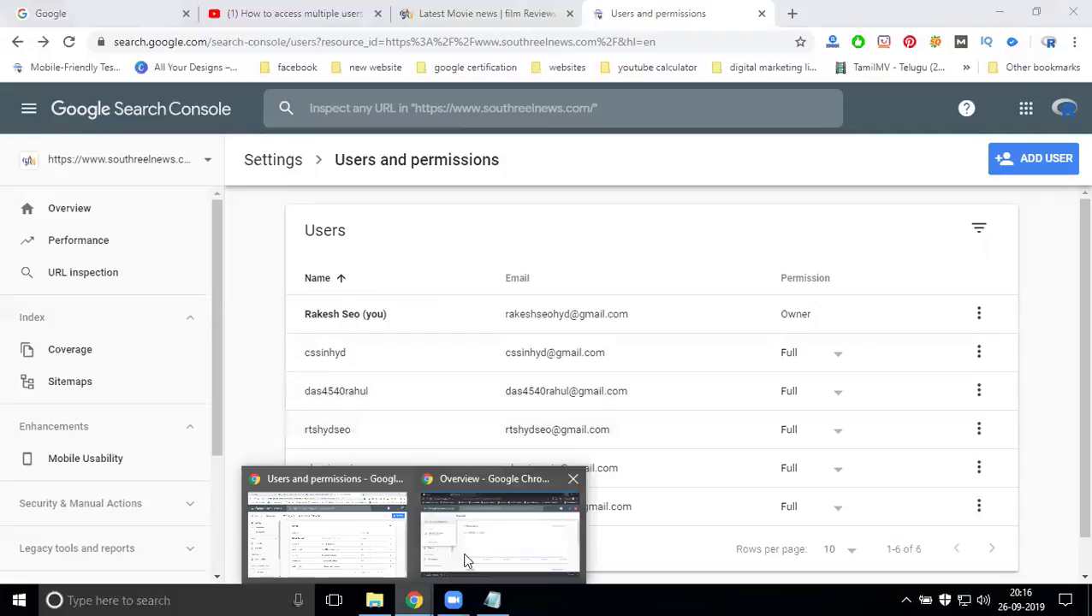
left_click(480, 538)
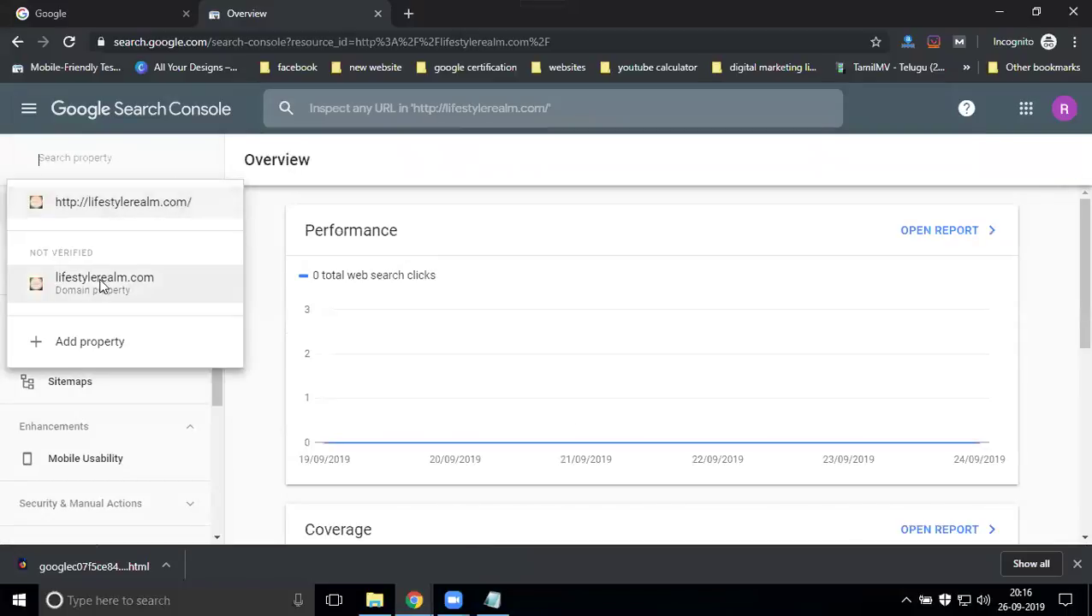
left_click(89, 112)
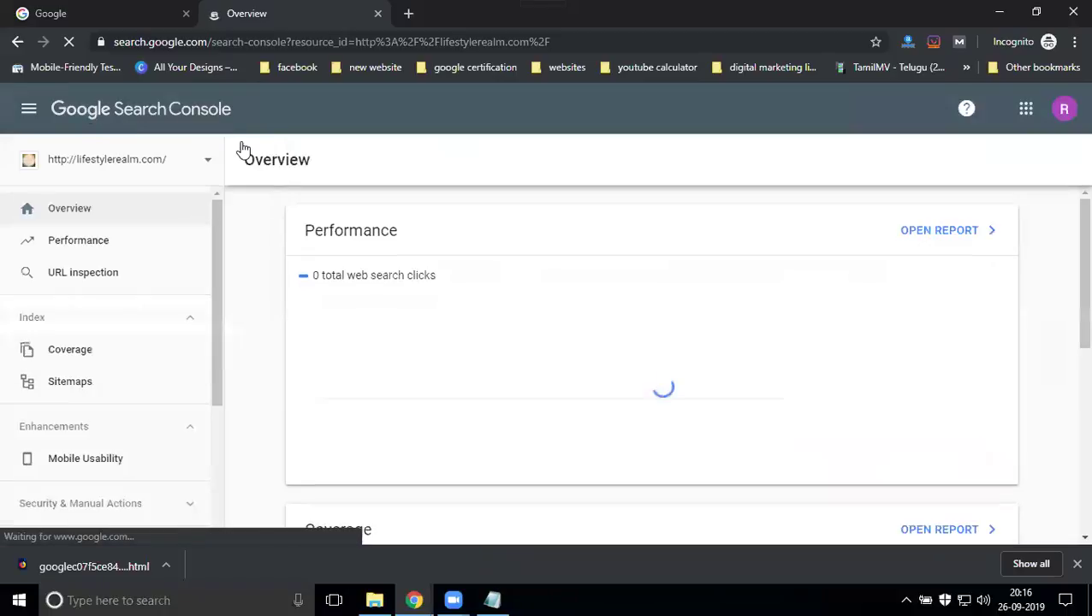
left_click(183, 168)
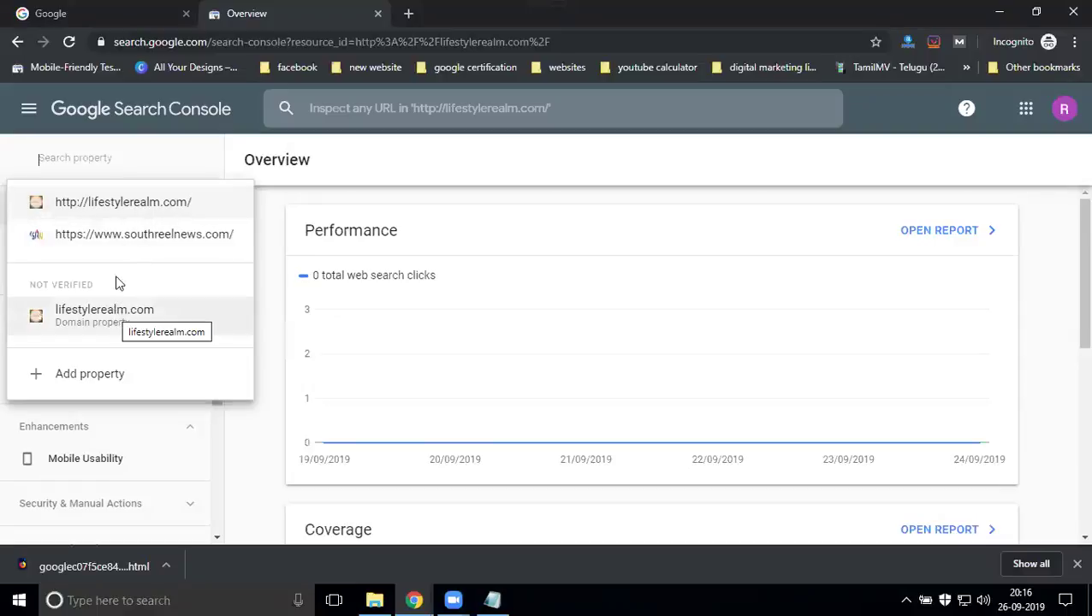
left_click(133, 235)
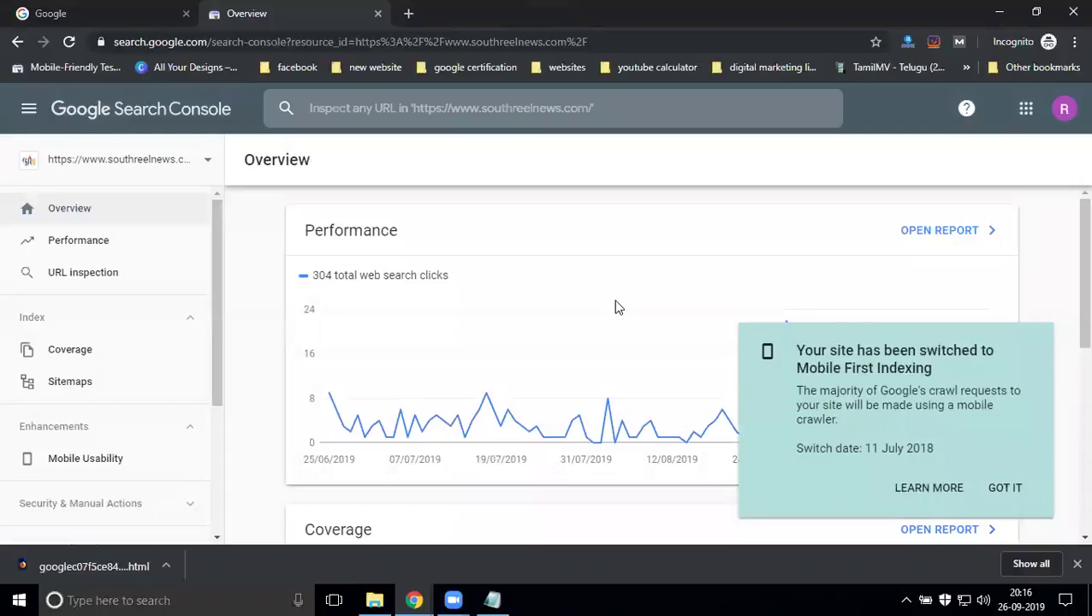
left_click(1010, 490)
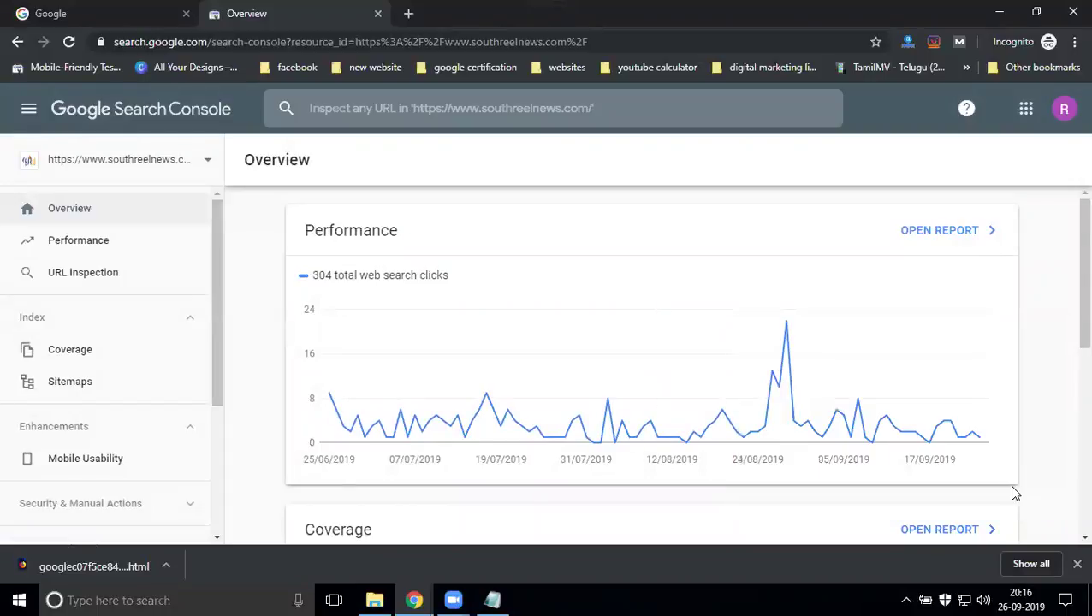
- Examine the property's ownership verification status and methods from its settings, then return to the settings overview
scroll(118, 392, "down", 3)
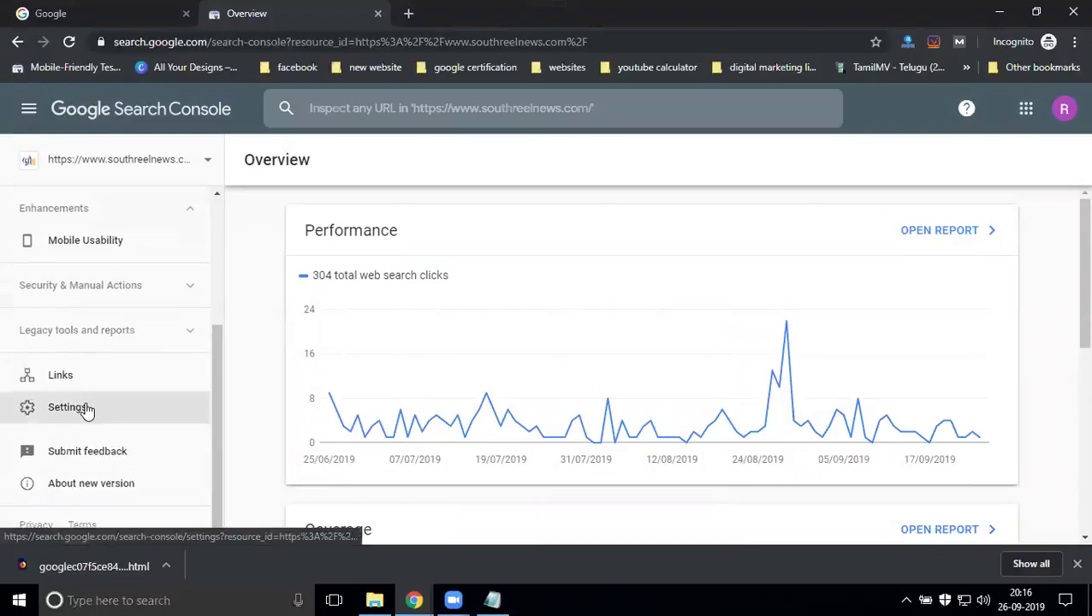
left_click(85, 409)
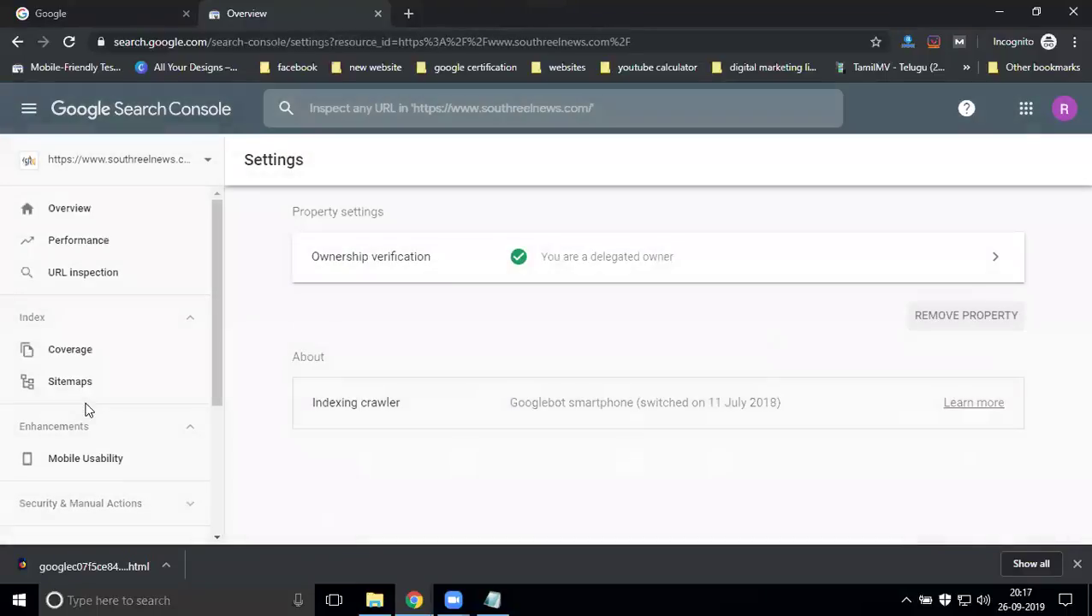
left_click(507, 272)
scroll(750, 300, "down", 2)
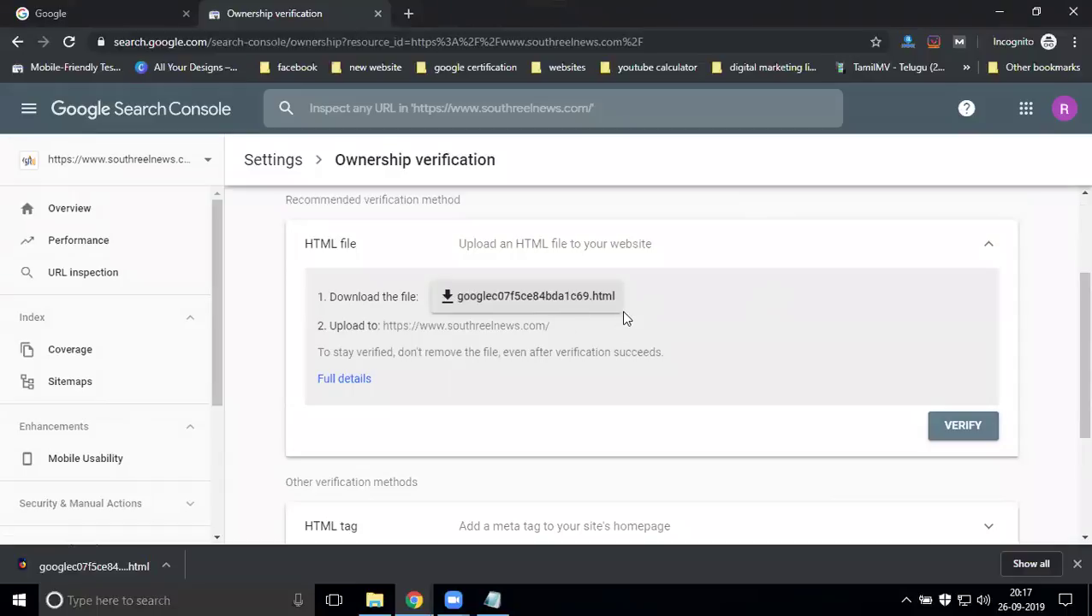
scroll(623, 317, "up", 2)
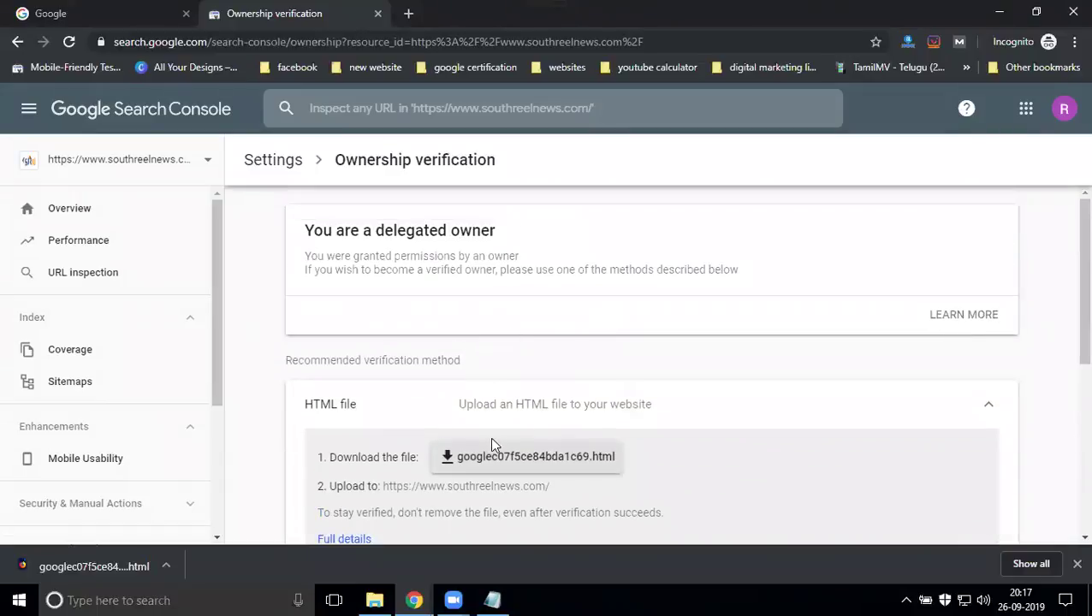
scroll(77, 376, "down", 3)
left_click(94, 411)
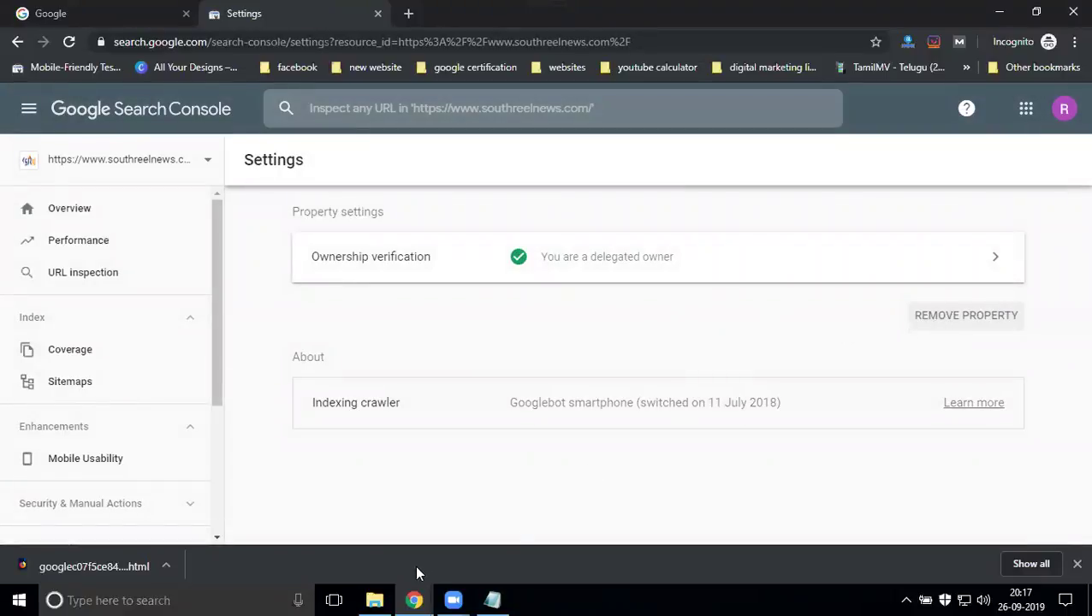
- Back in the owner's window, check the added user's permission choices, keep Full, and show the option for removing access
mouse_move(411, 599)
left_click(348, 529)
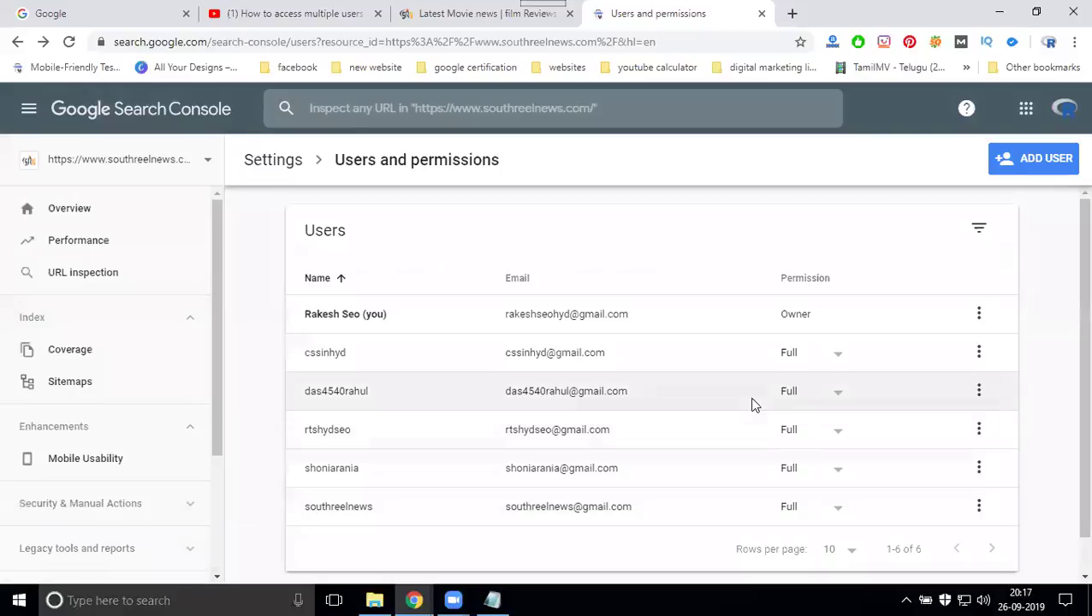
left_click(837, 393)
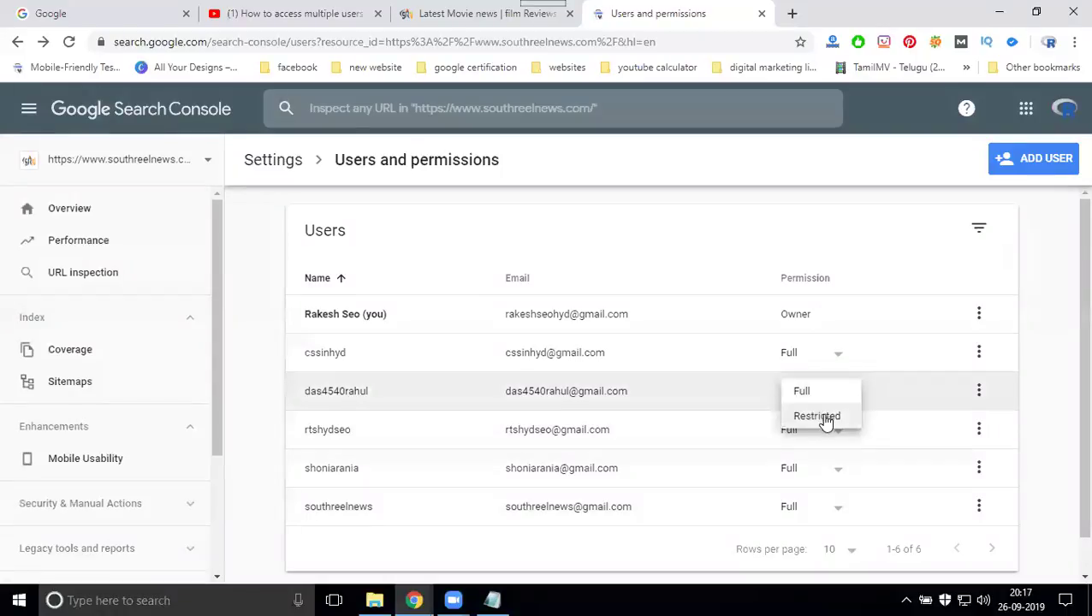
left_click(821, 395)
left_click(979, 390)
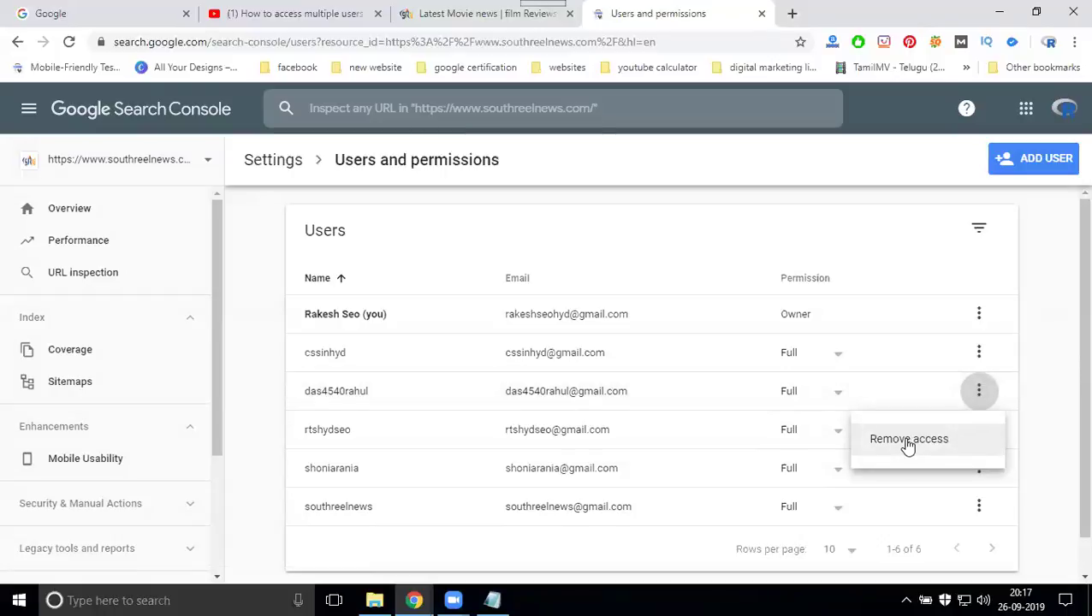
- Return to the incognito window and open the ownership verification details of southreelnews.com
mouse_move(413, 599)
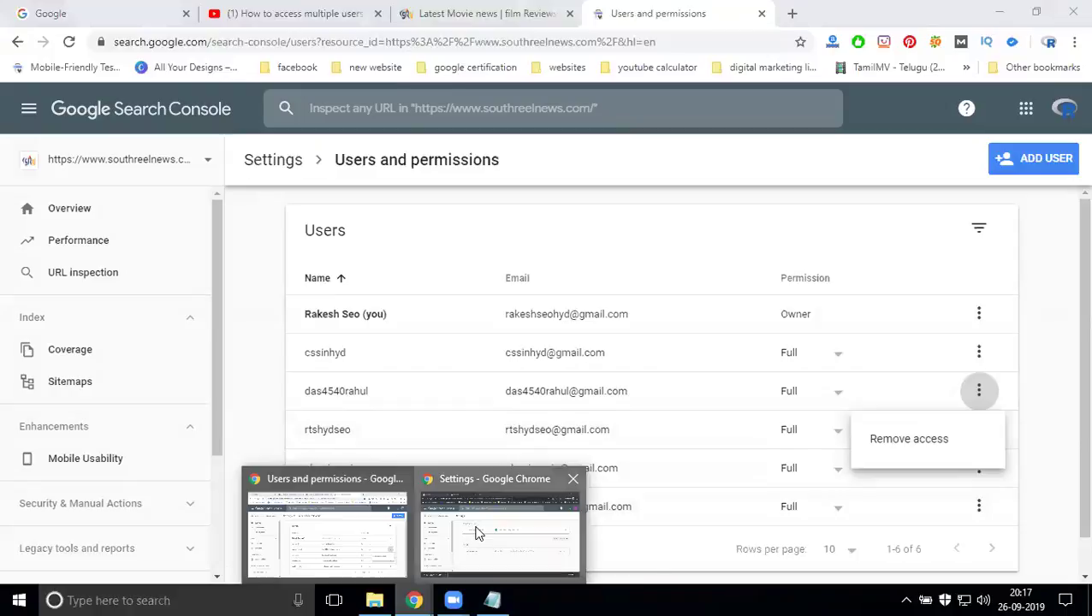
left_click(478, 534)
left_click(717, 250)
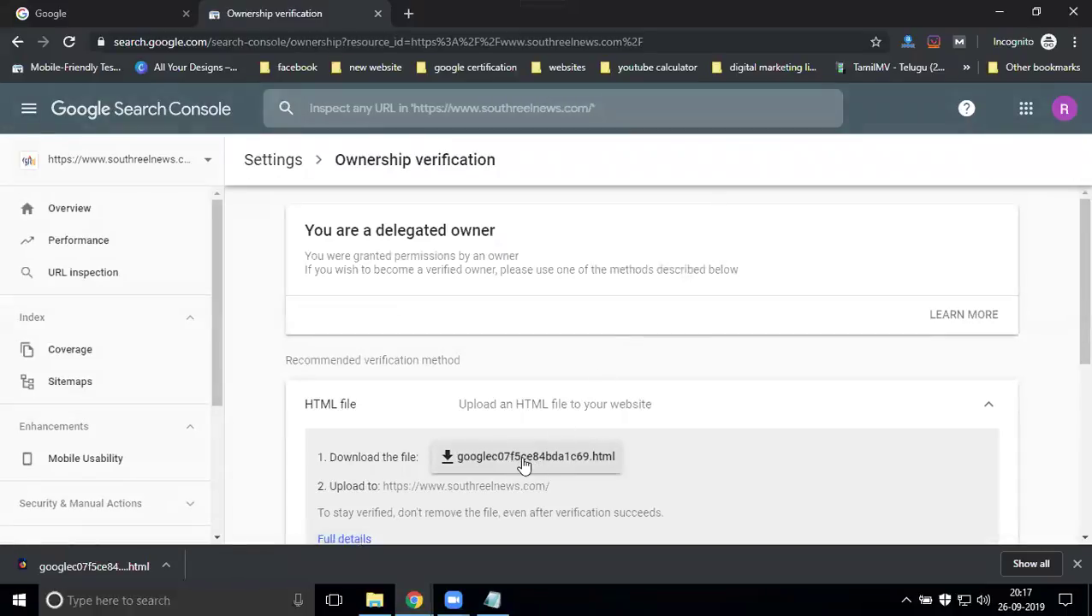
- Review the HTML file upload method and the other ownership verification methods, then return to the property settings
scroll(520, 458, "down", 2)
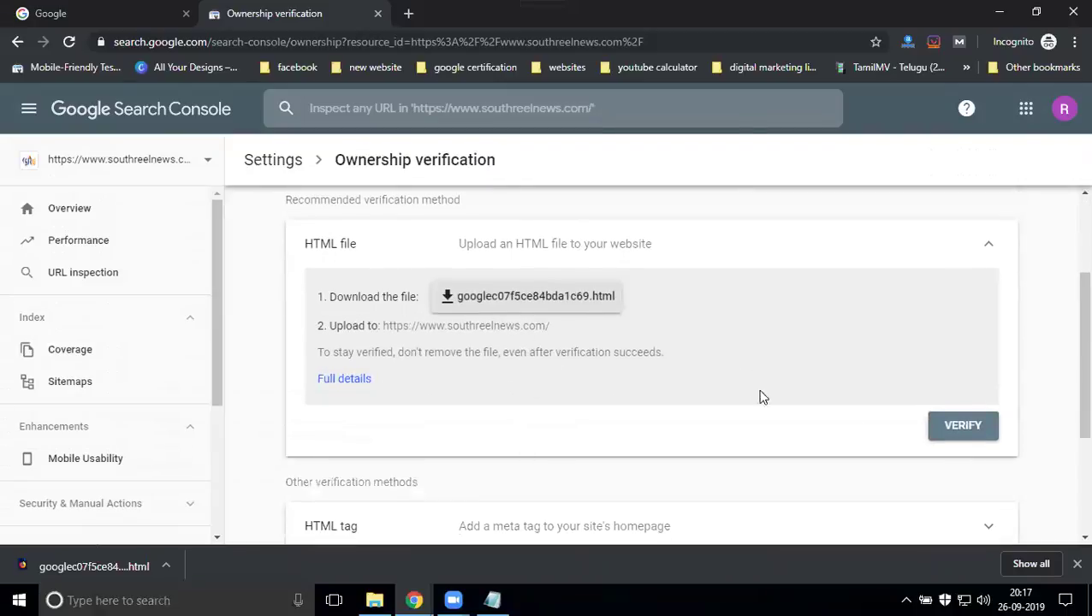
scroll(880, 428, "down", 2)
left_click(974, 269)
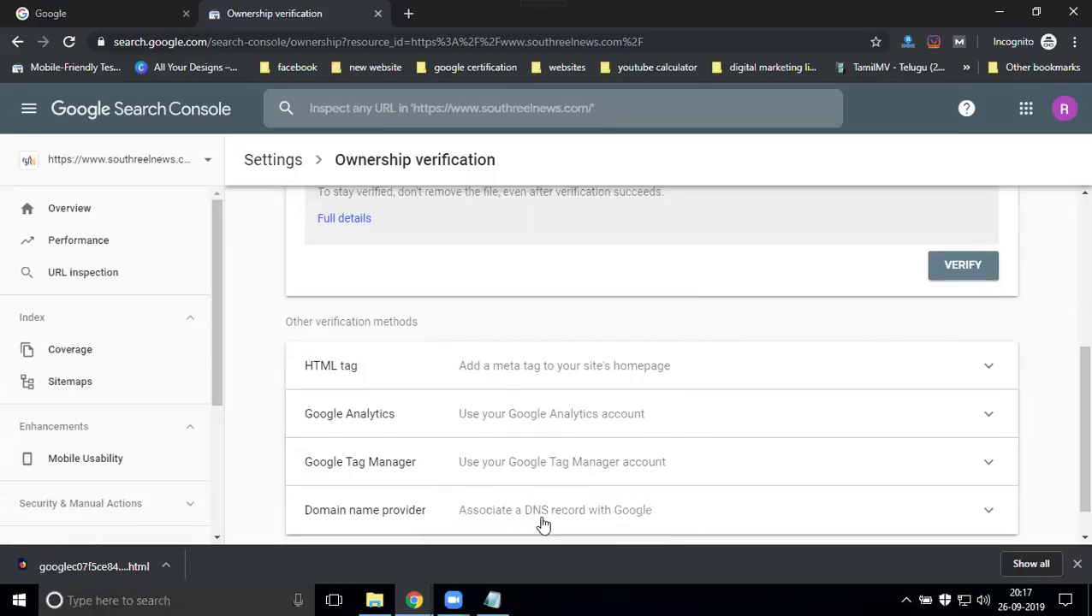
scroll(90, 446, "down", 3)
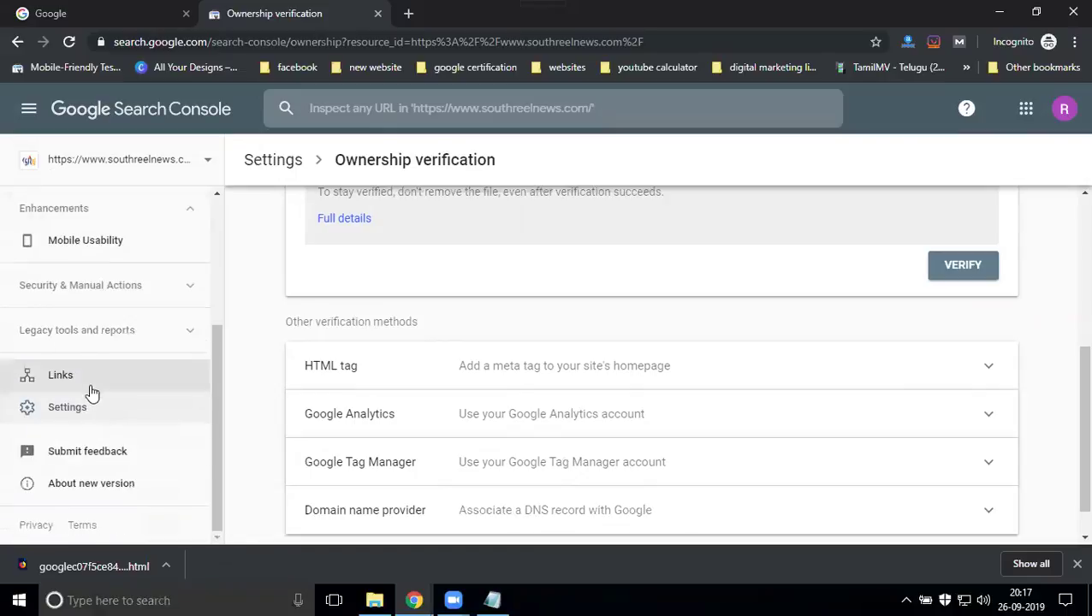
left_click(69, 408)
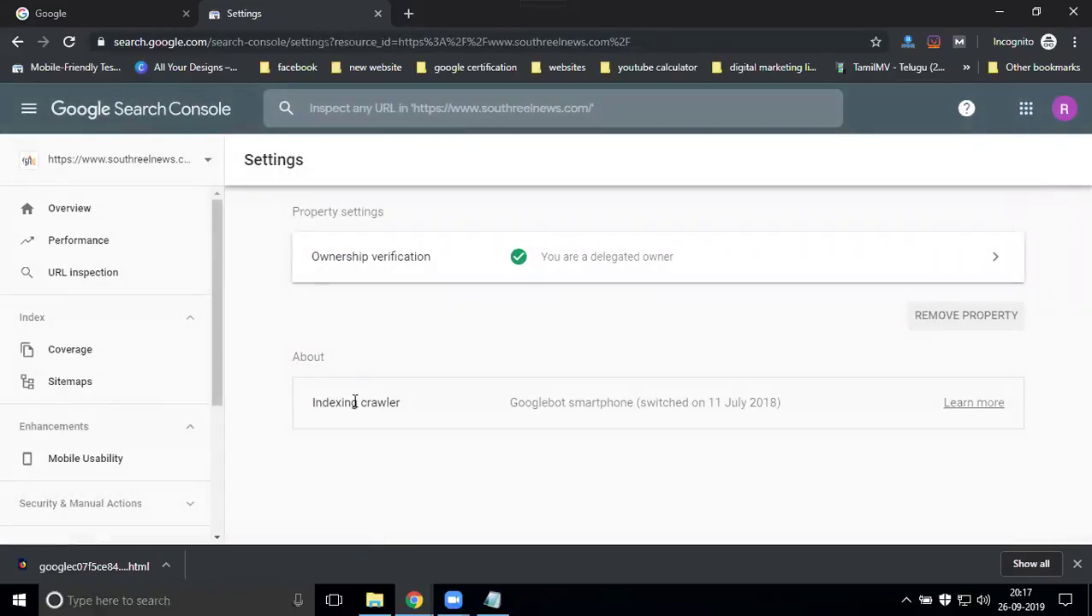
- Reopen the ownership verification details, examine the delegated owner status and verification methods, then go to the property overview
left_click(585, 267)
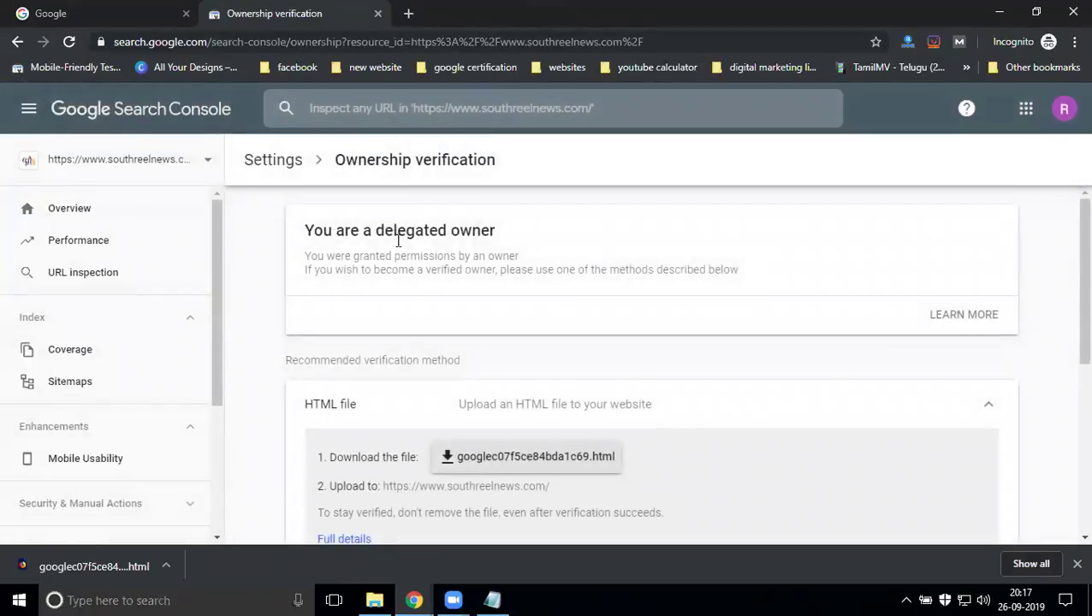
scroll(470, 199, "down", 3)
scroll(724, 366, "down", 3)
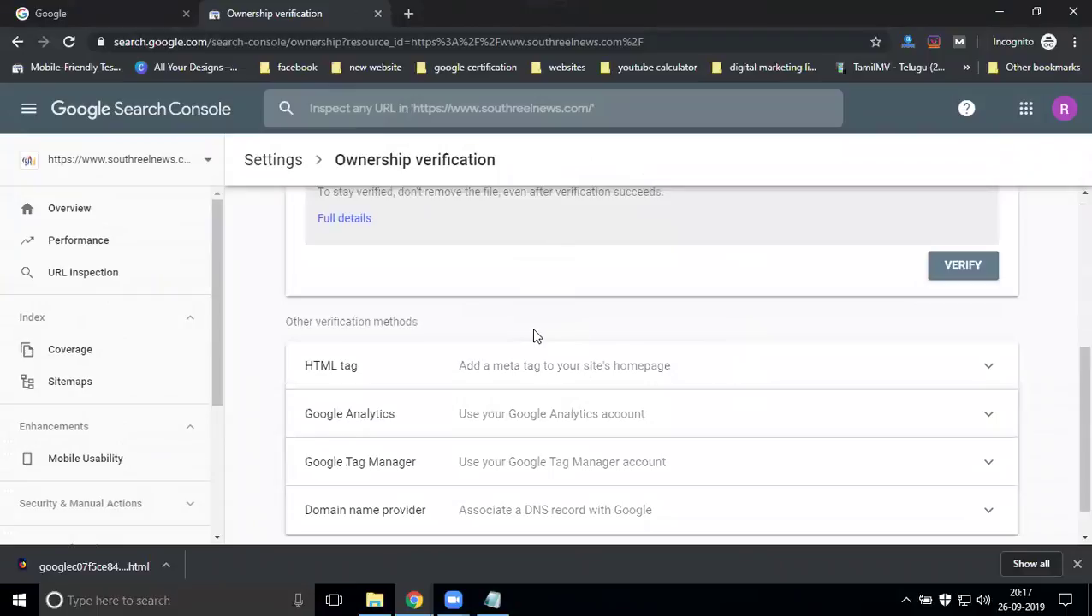
scroll(439, 419, "down", 1)
scroll(443, 417, "up", 3)
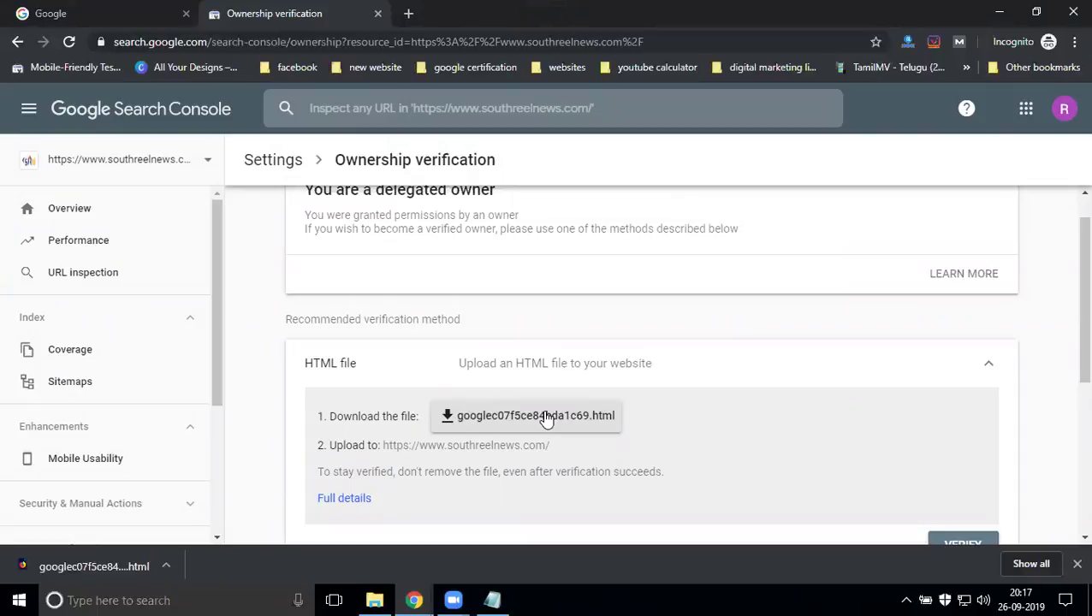
left_click(95, 221)
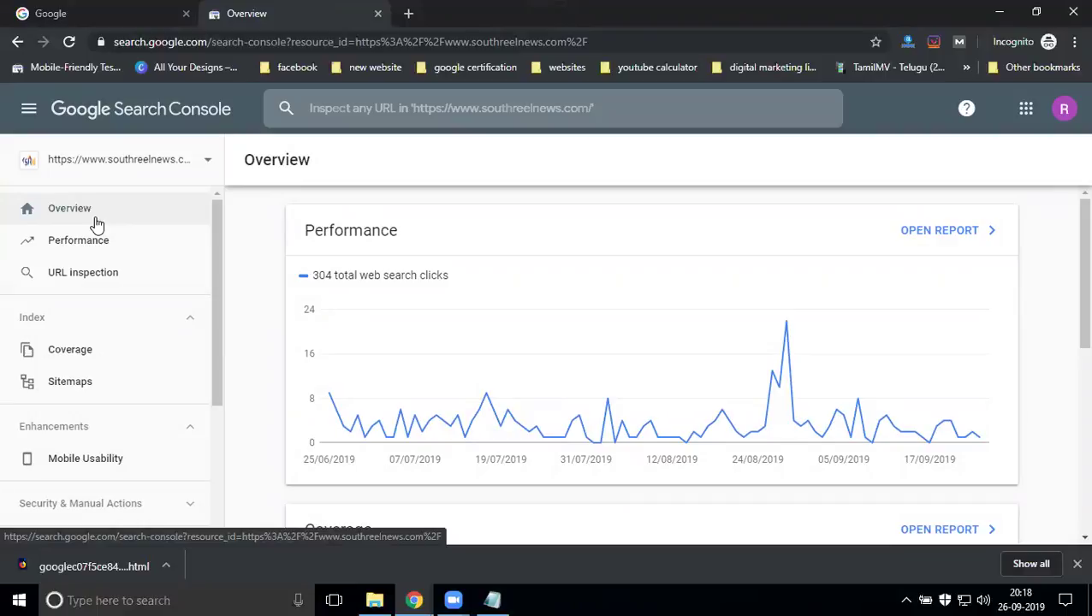
- Go back through the property settings to ownership verification and look over the HTML file method and its alternatives
scroll(103, 276, "down", 2)
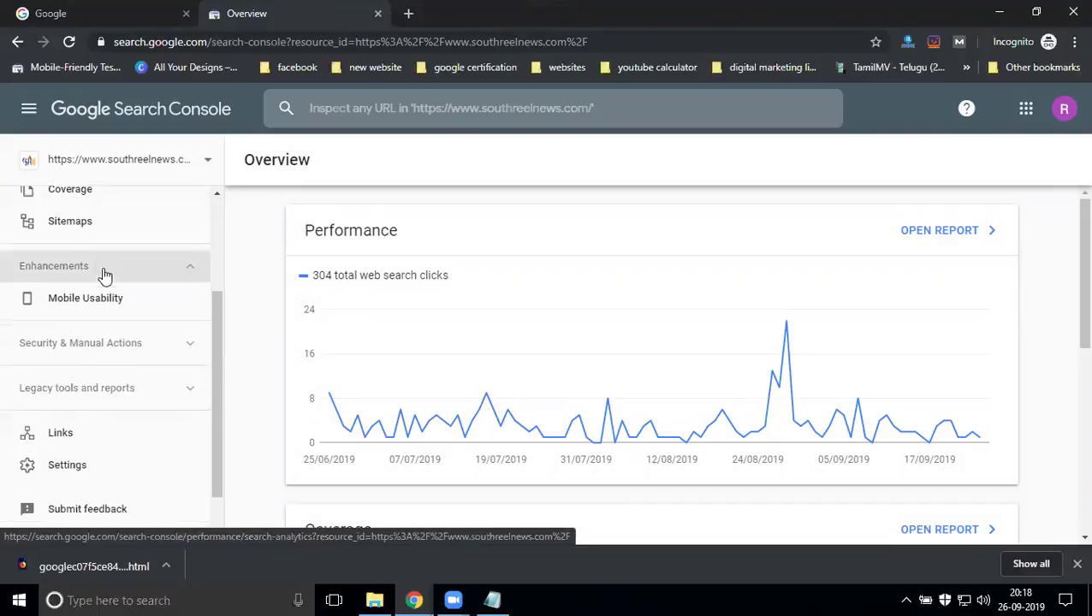
left_click(67, 465)
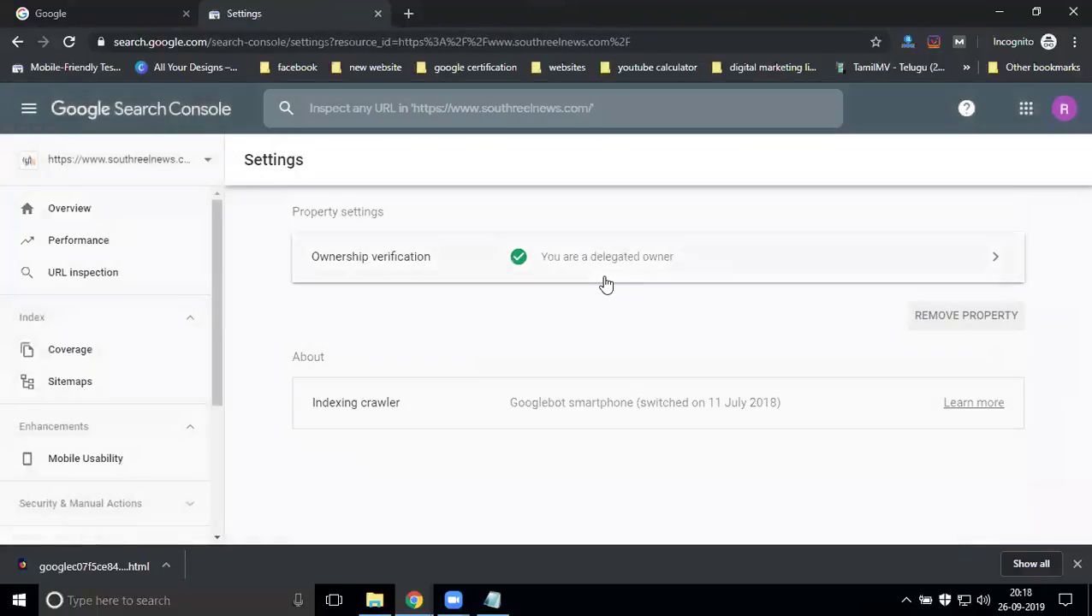
left_click(607, 276)
scroll(608, 269, "down", 3)
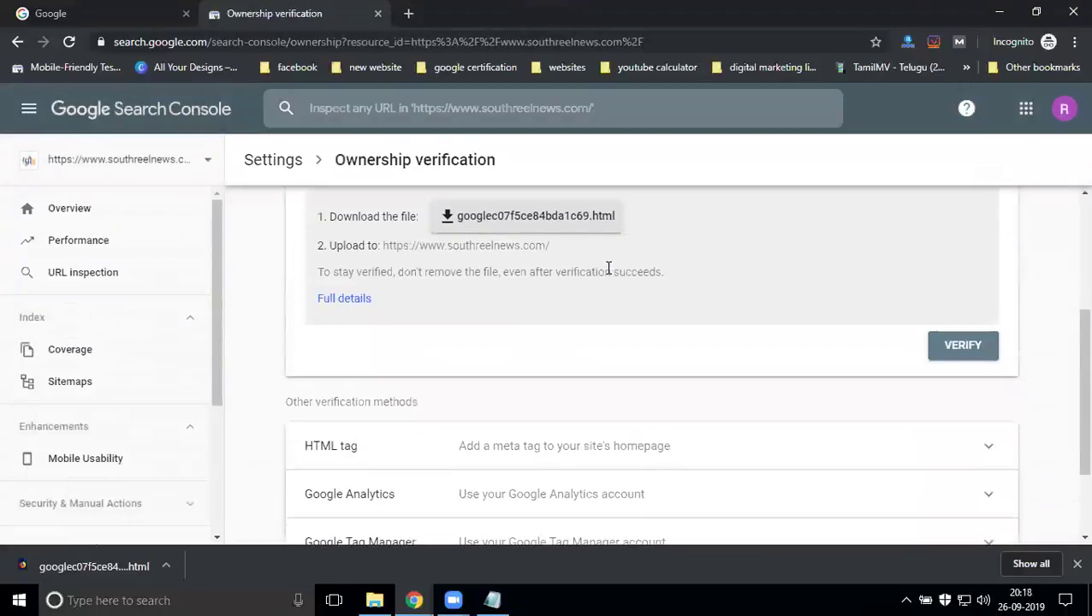
scroll(500, 328, "down", 2)
scroll(506, 326, "up", 3)
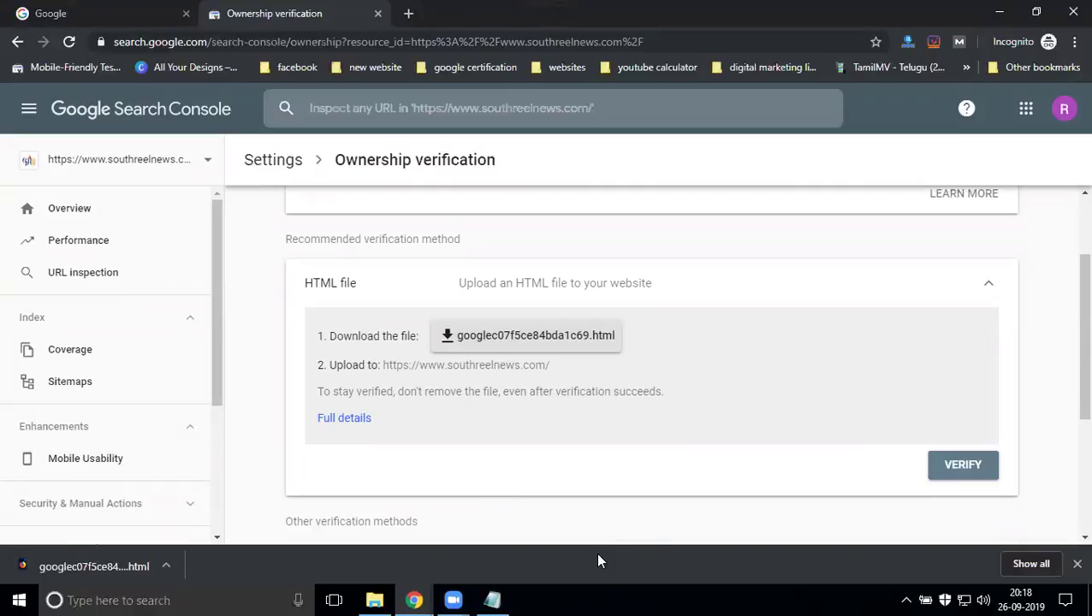
- Switch to the owner's window, check the permission choices in the Add user form, and cancel the form
mouse_move(414, 600)
left_click(325, 543)
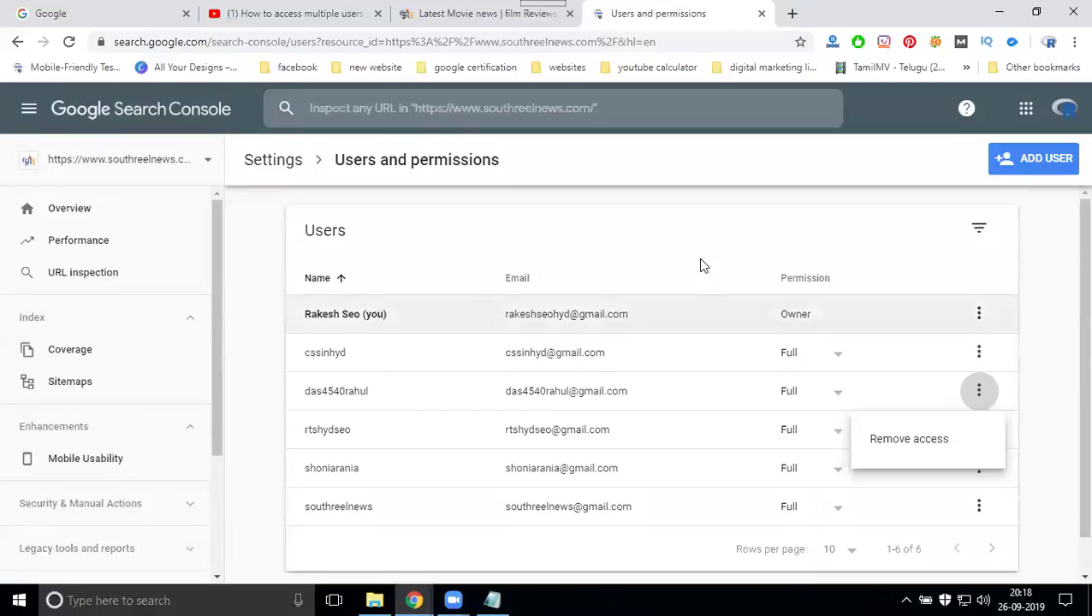
left_click(1029, 171)
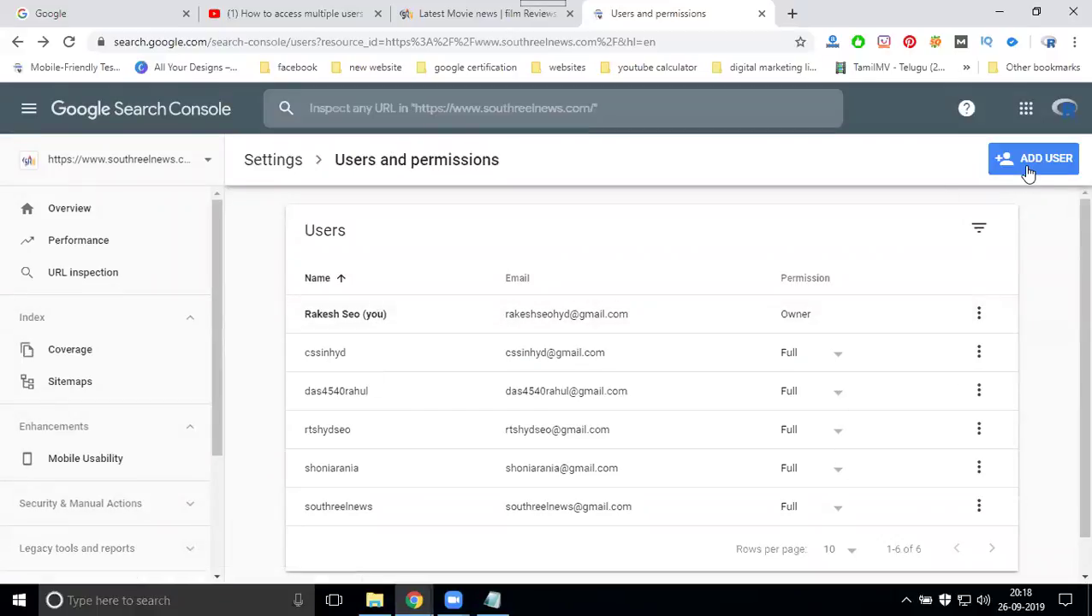
left_click(1030, 171)
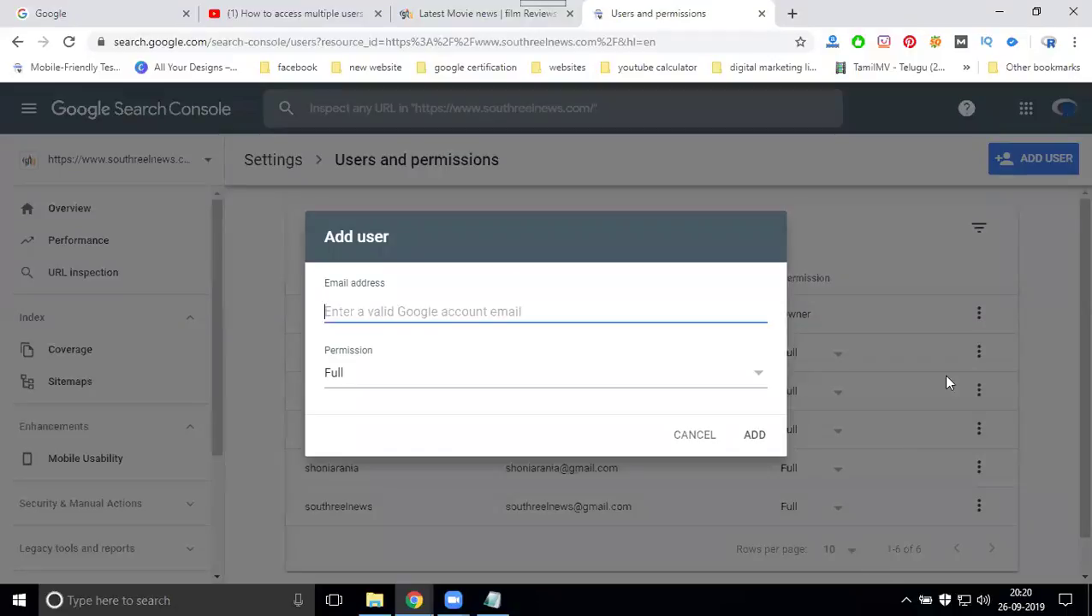
left_click(633, 374)
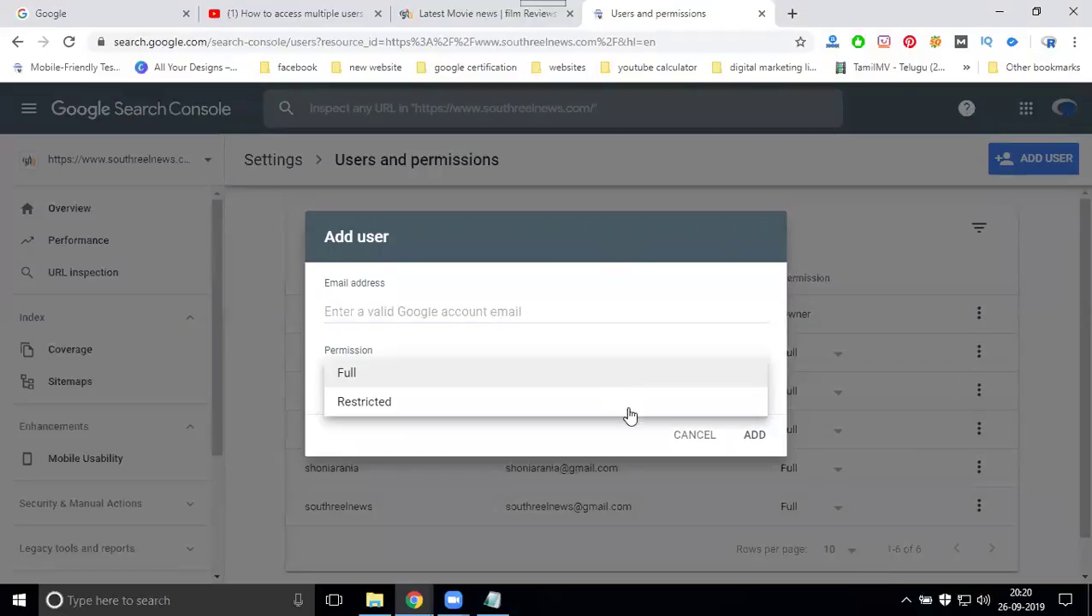
left_click(693, 439)
- Show the option for removing access of the third listed user, then dismiss it without removing anyone
scroll(942, 321, "down", 1)
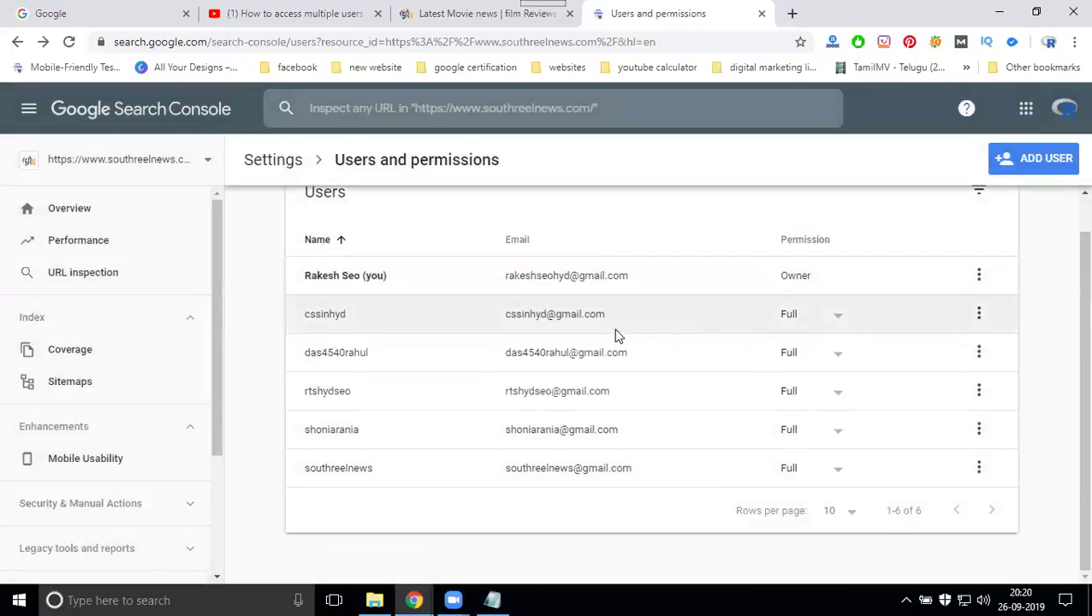
left_click(978, 352)
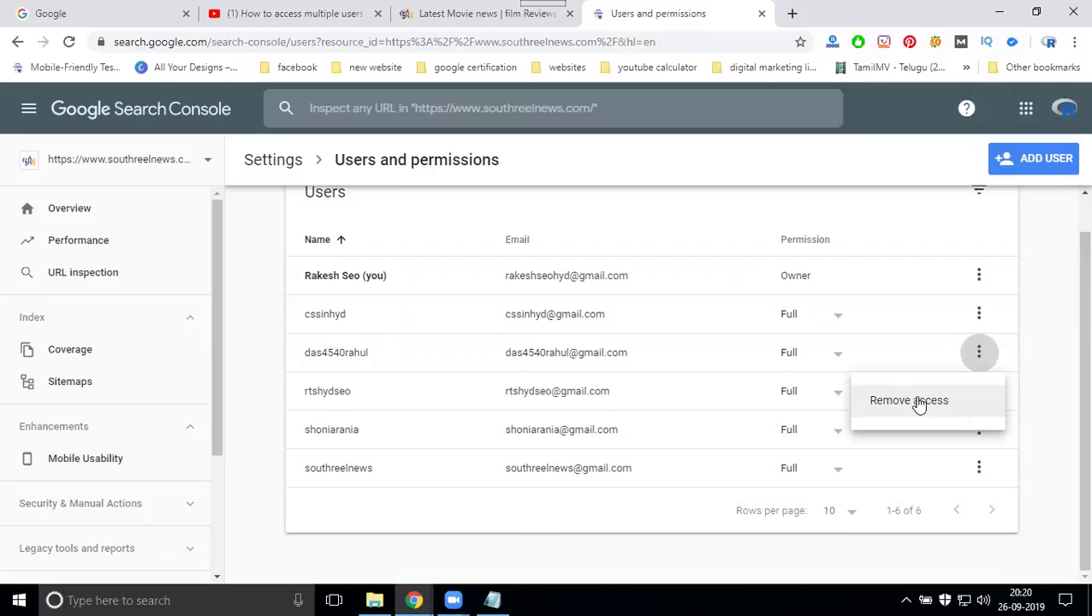
left_click(1053, 324)
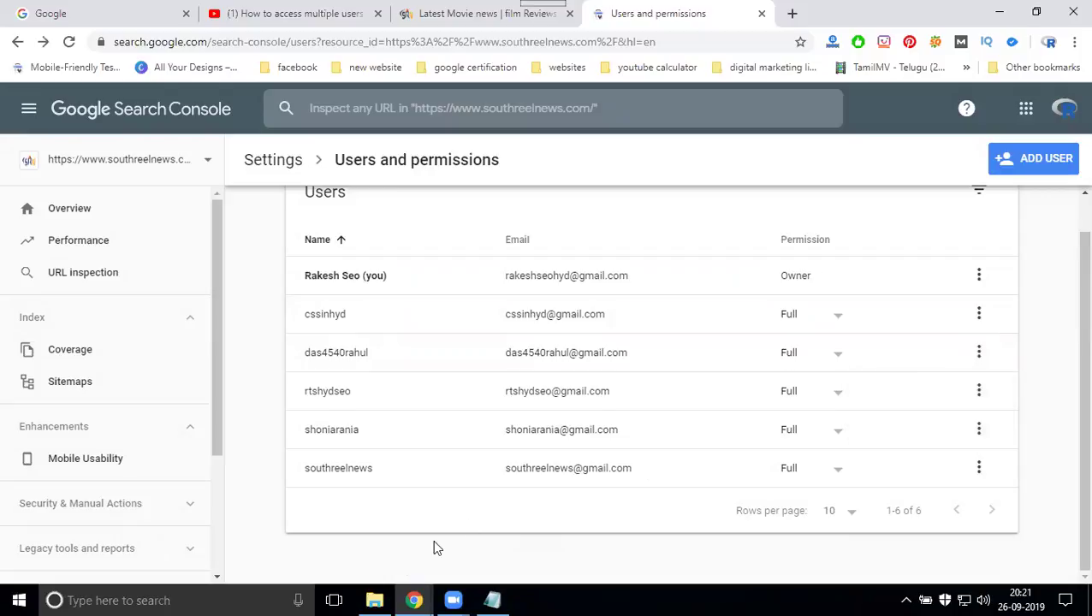
- Return to the incognito window and open the overview of the southreelnews.com property
mouse_move(413, 600)
left_click(526, 514)
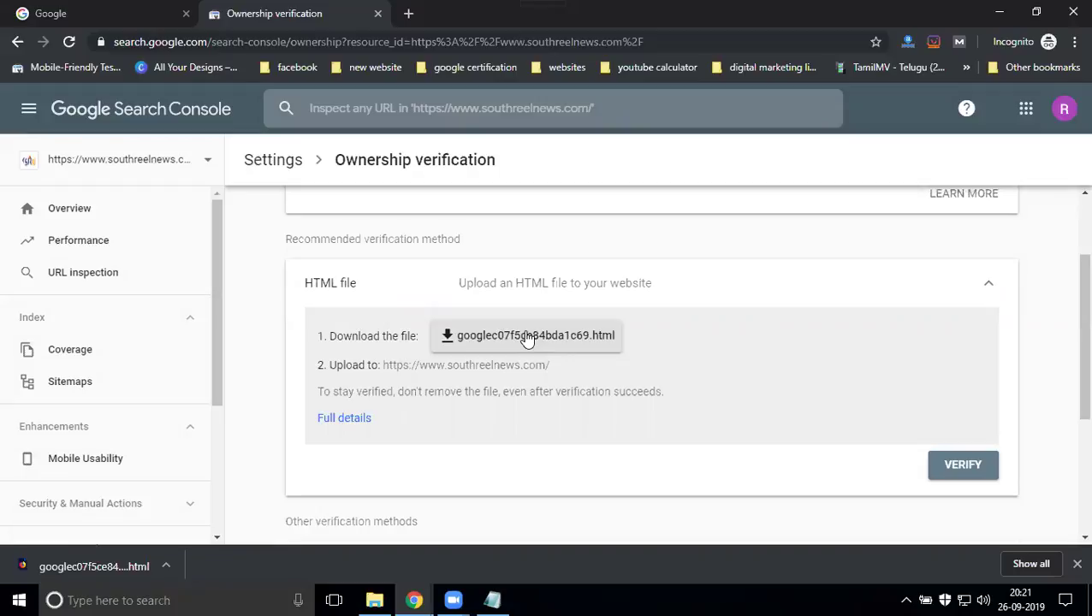
left_click(120, 221)
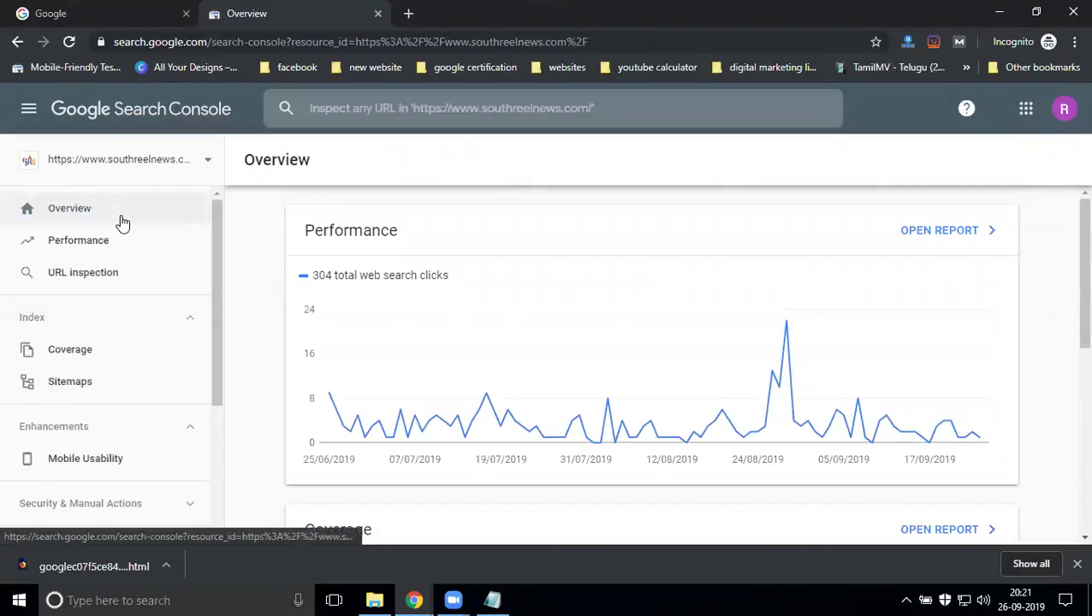